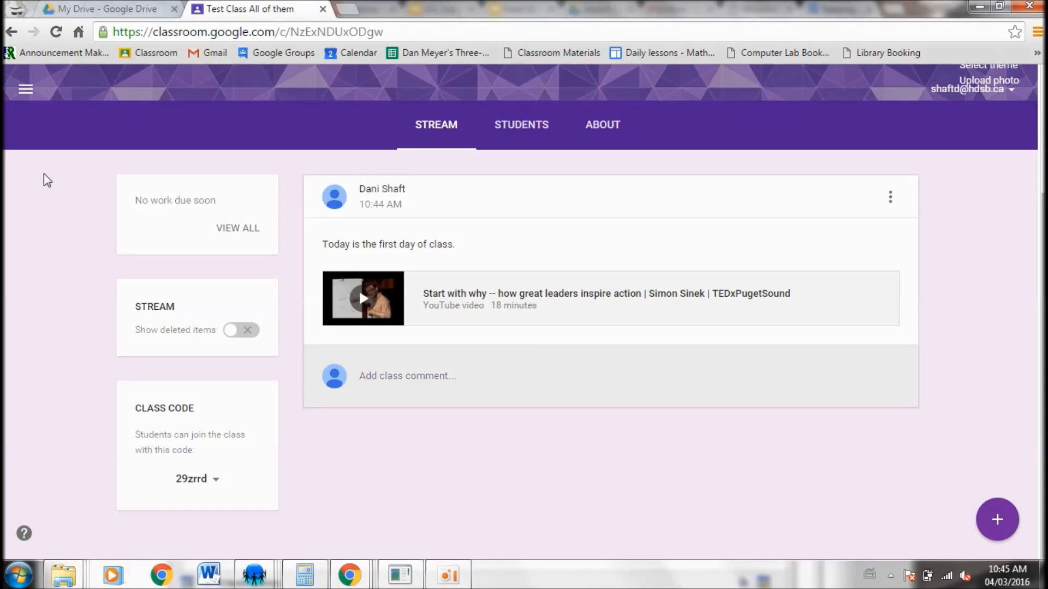
Open the navigation menu and go to the Classes overview
click(27, 90)
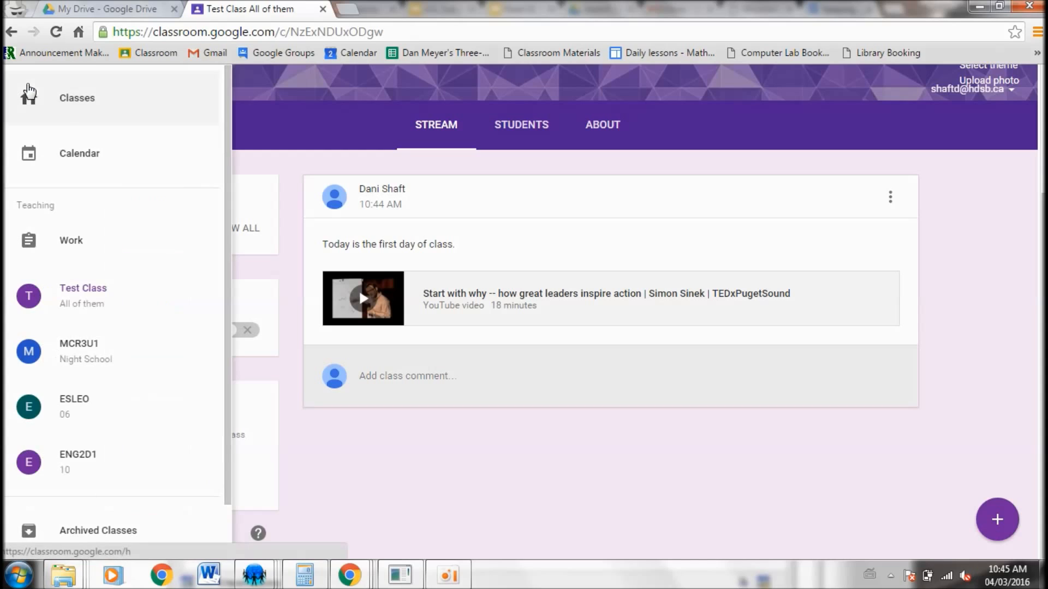
click(464, 545)
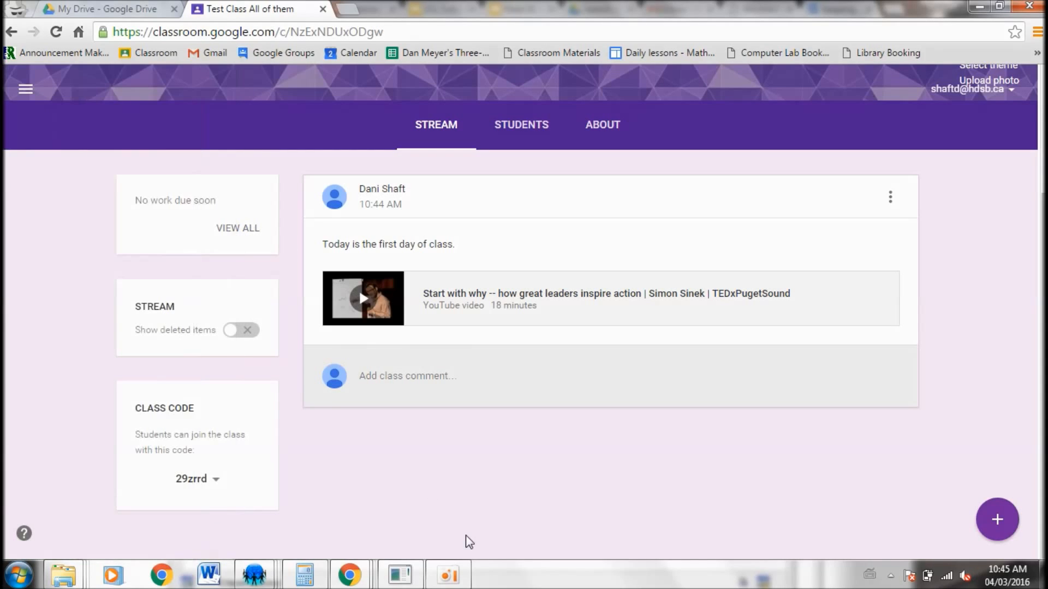
click(26, 90)
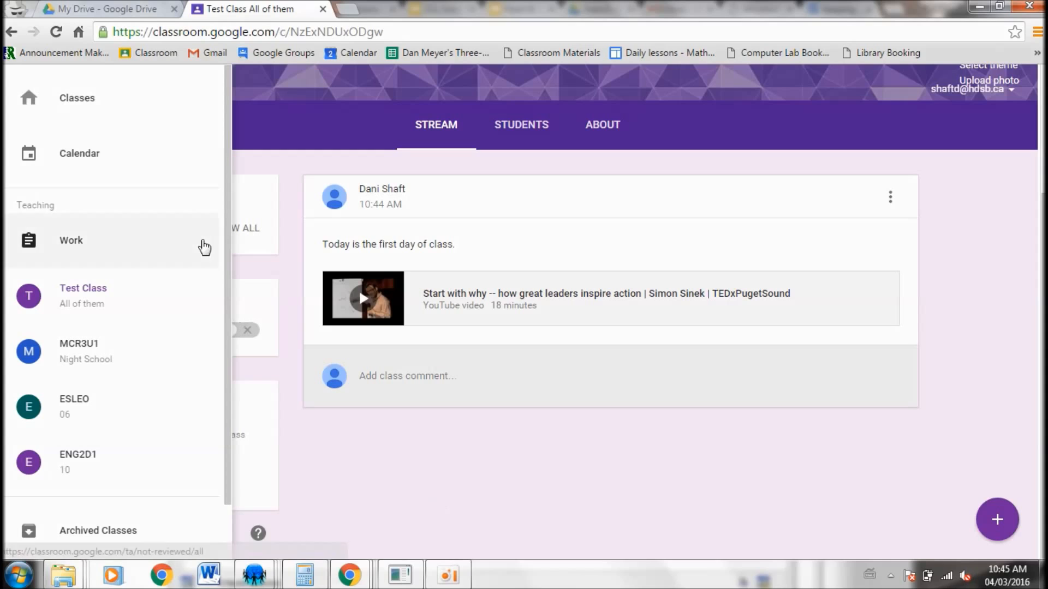
click(93, 100)
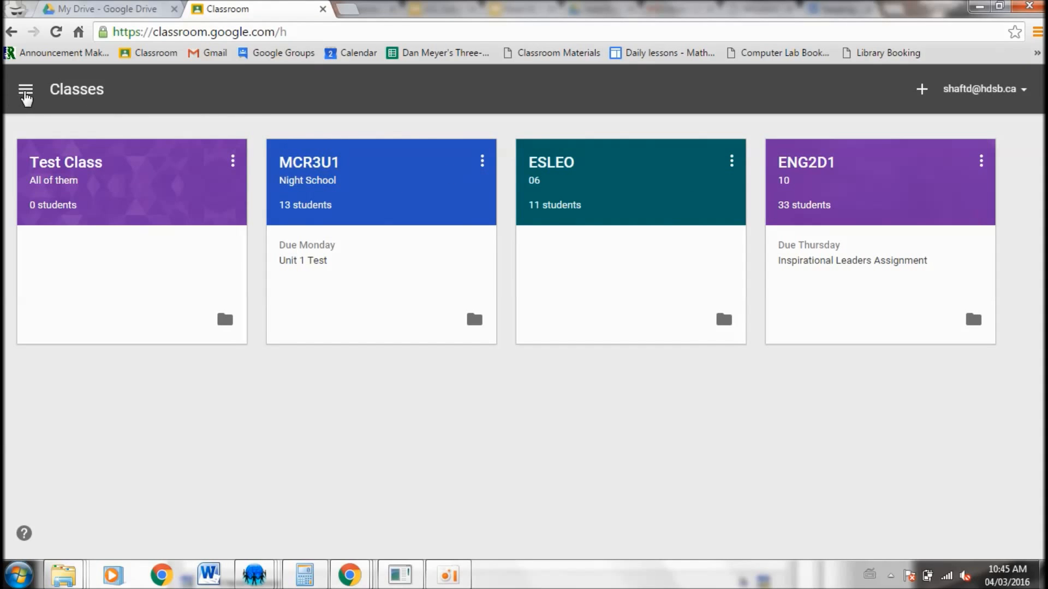
Open the ENG2D1 10 class from the Classes overview
click(25, 90)
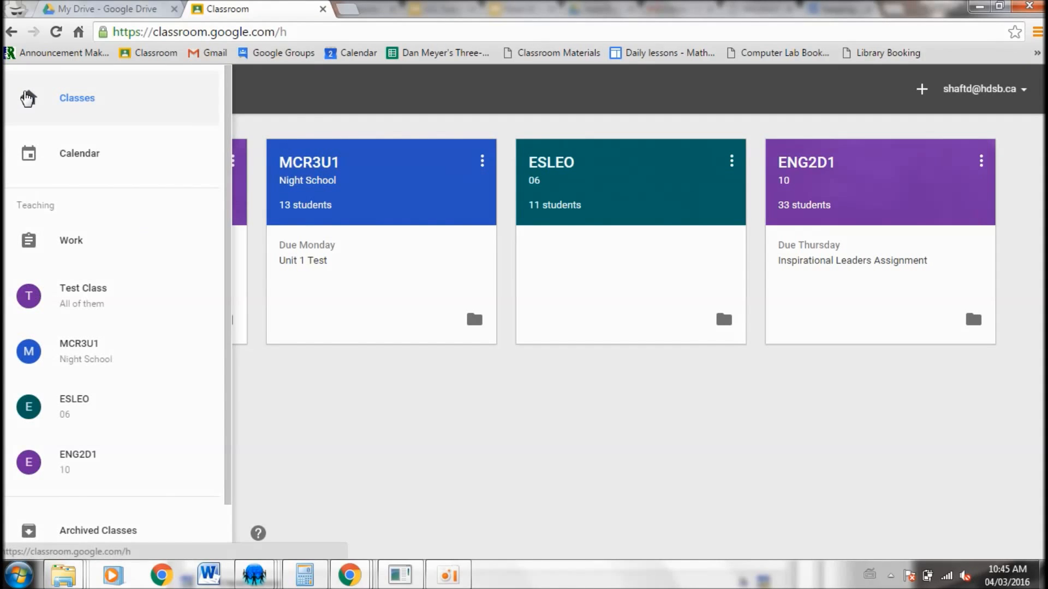
click(303, 114)
click(25, 93)
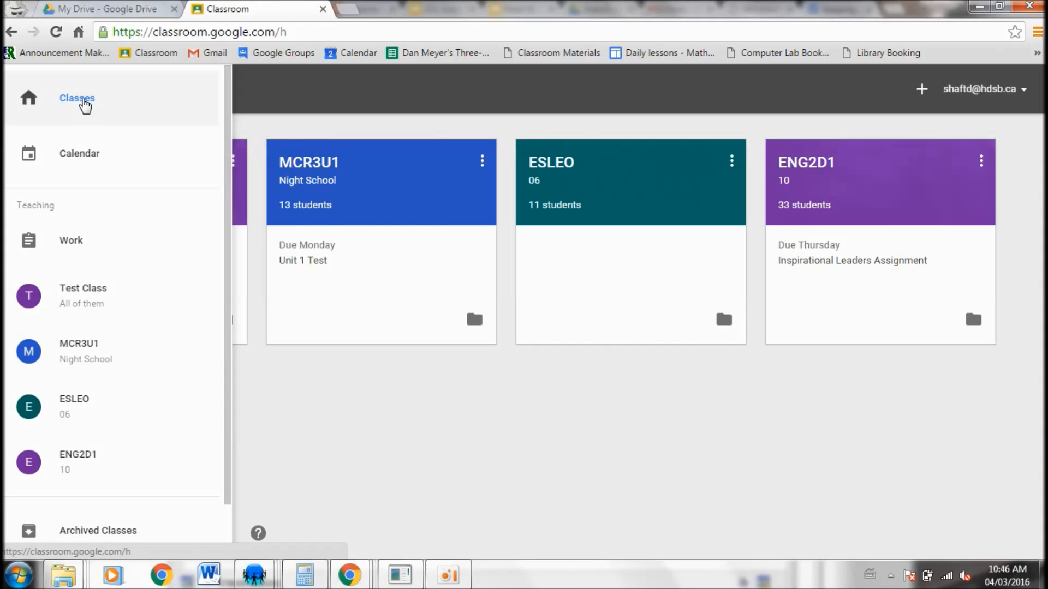
click(85, 104)
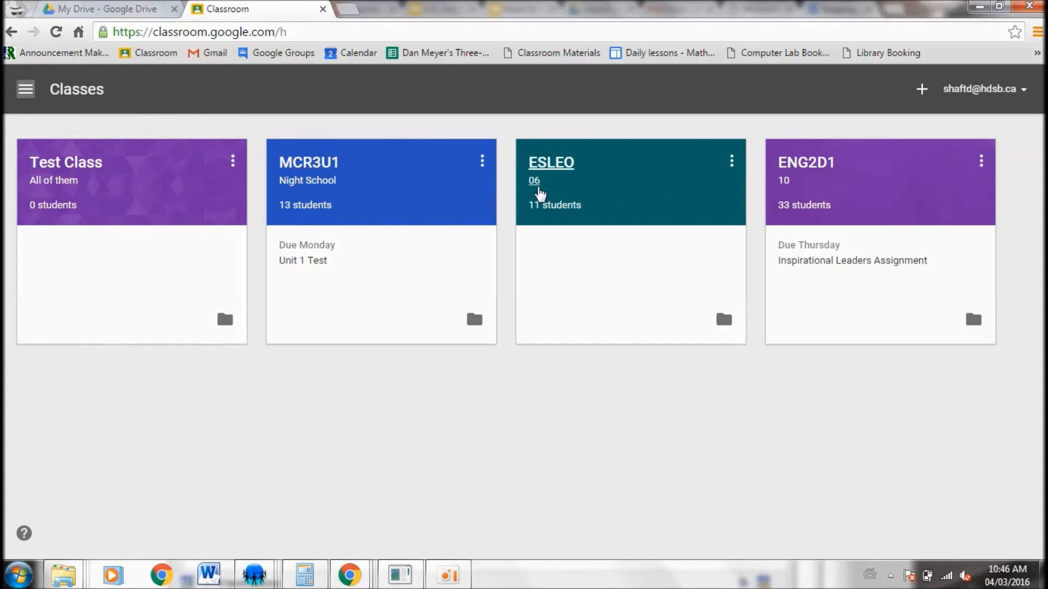
click(800, 163)
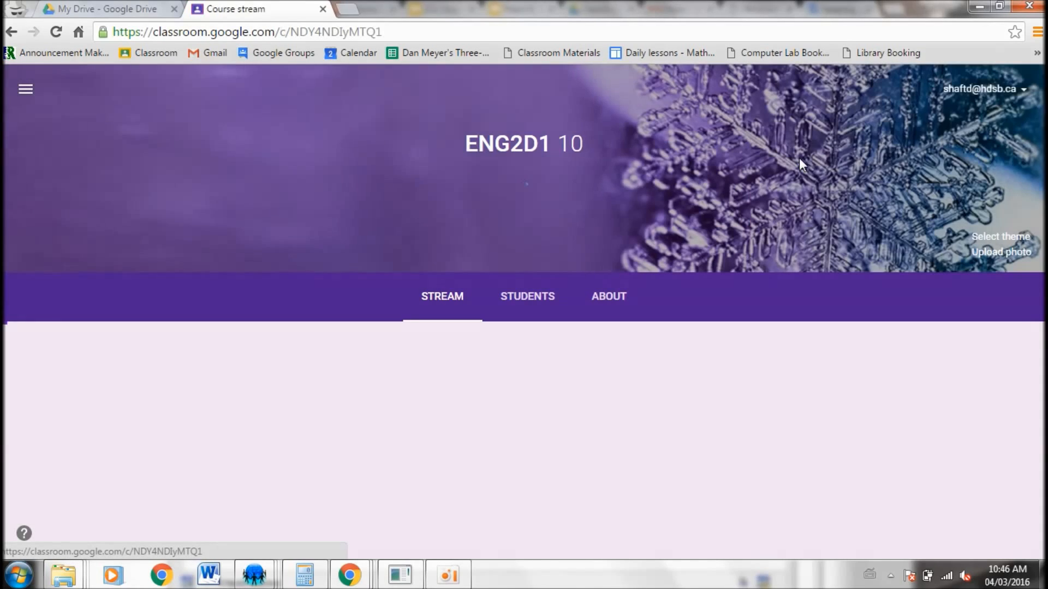
Scroll through the ENG2D1 class stream to review its past posts and attached materials
scroll(453, 360, down, 1)
scroll(453, 361, down, 10)
scroll(453, 360, up, 8)
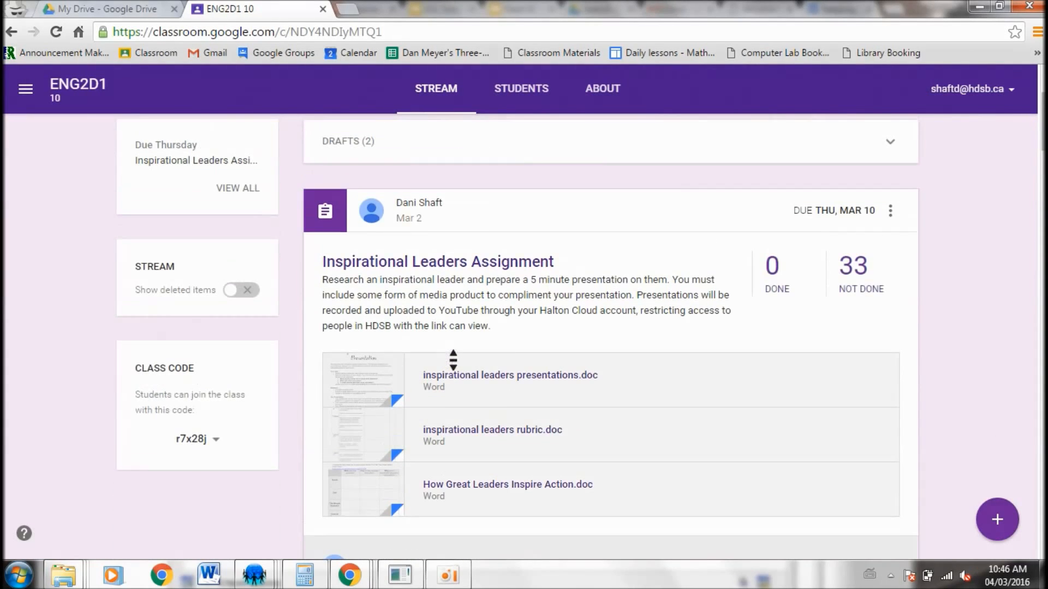
scroll(453, 360, down, 15)
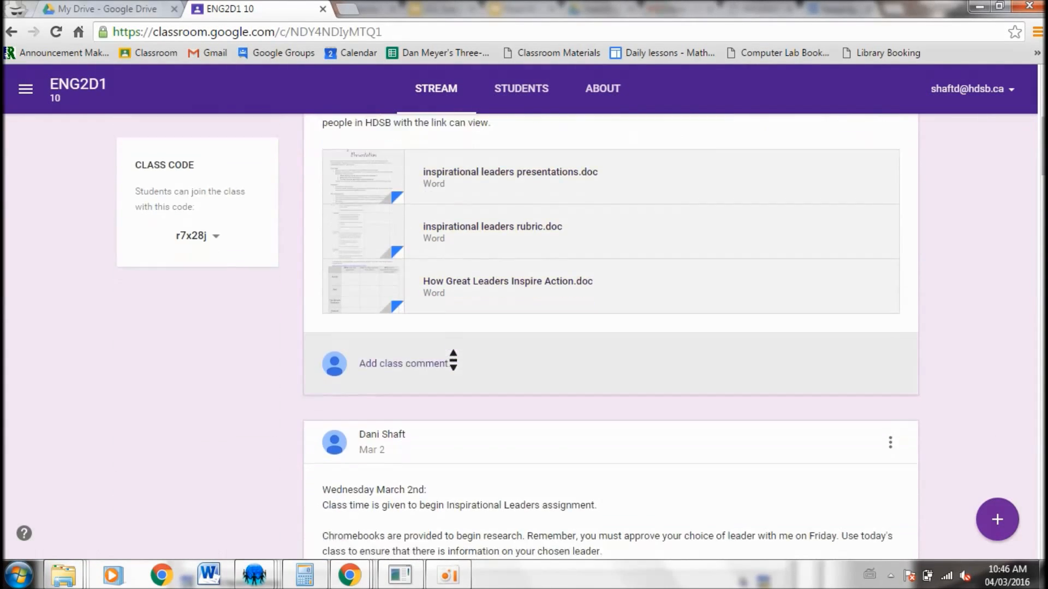
scroll(453, 358, down, 15)
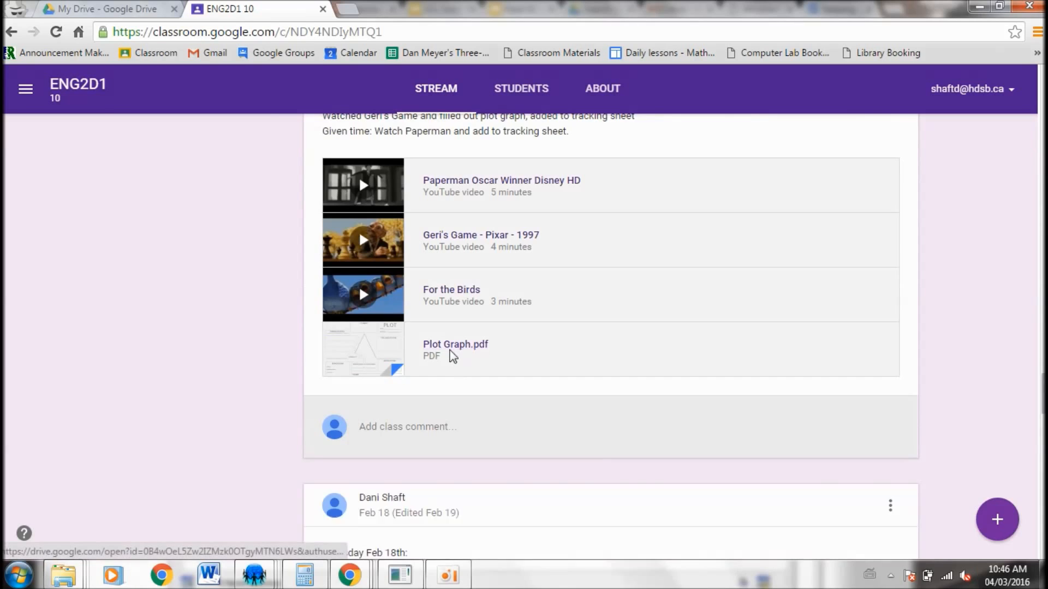
scroll(453, 361, down, 10)
scroll(453, 360, up, 6)
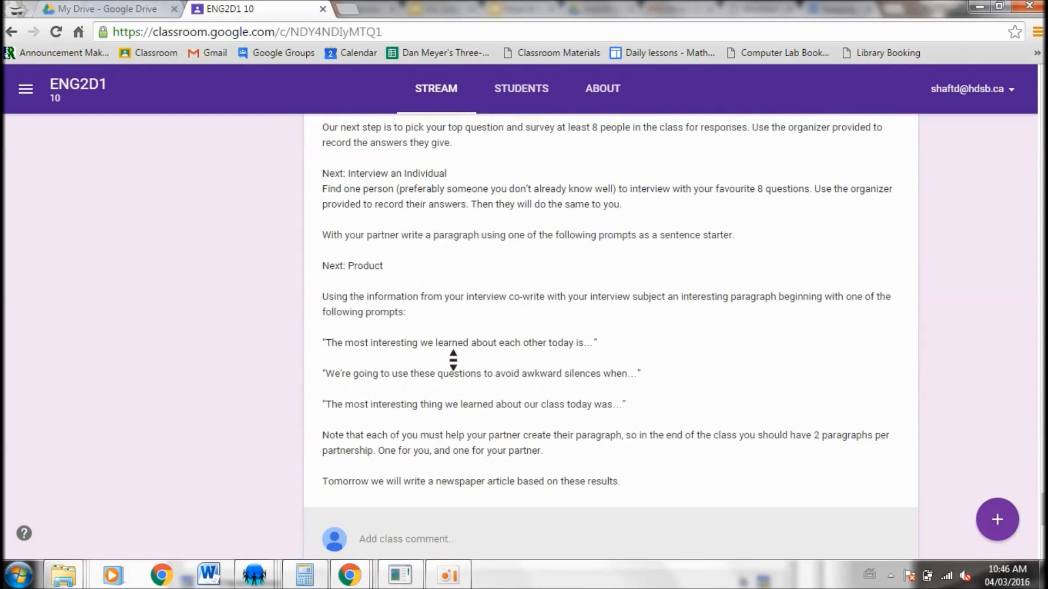
scroll(453, 360, up, 6)
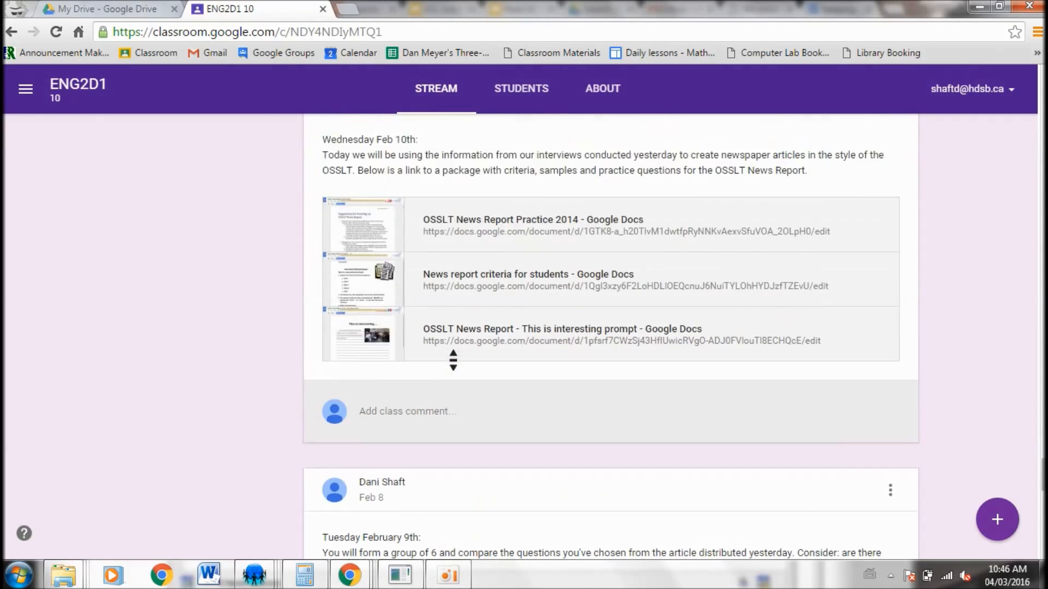
scroll(453, 360, up, 1)
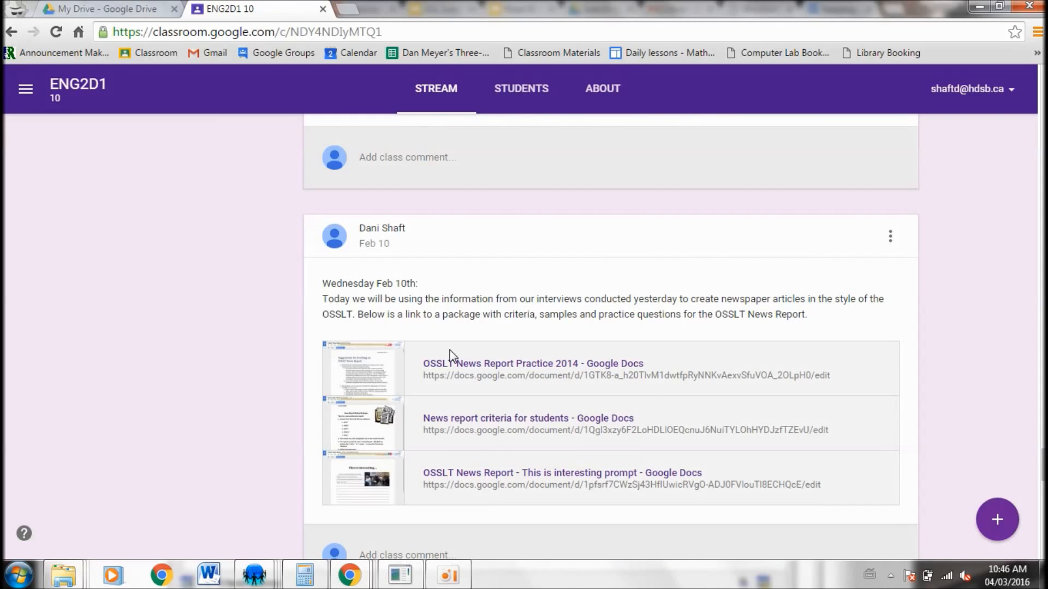
middle_click(488, 375)
scroll(489, 379, up, 10)
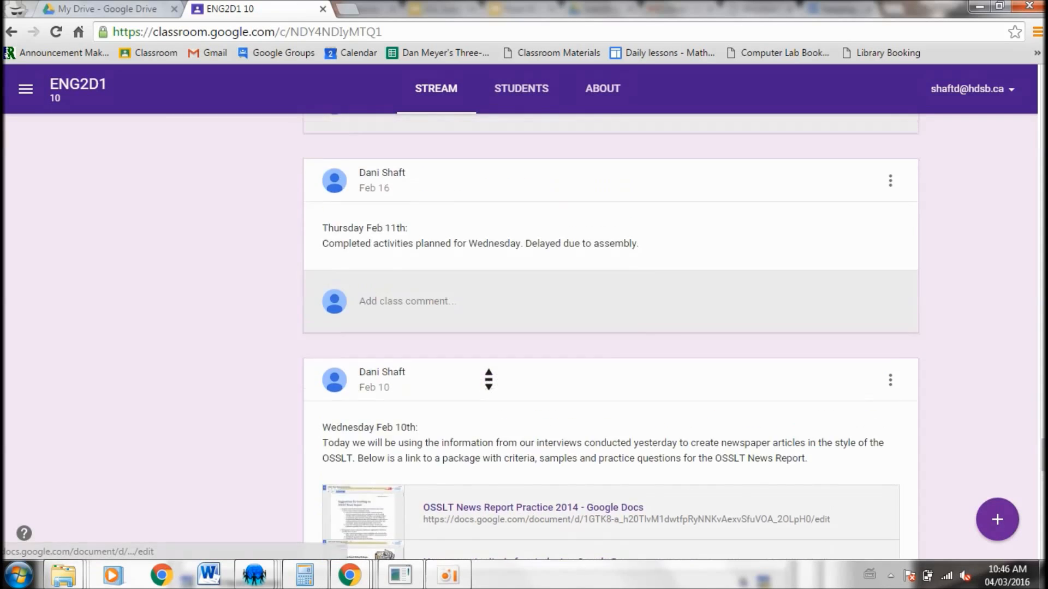
scroll(489, 379, up, 2)
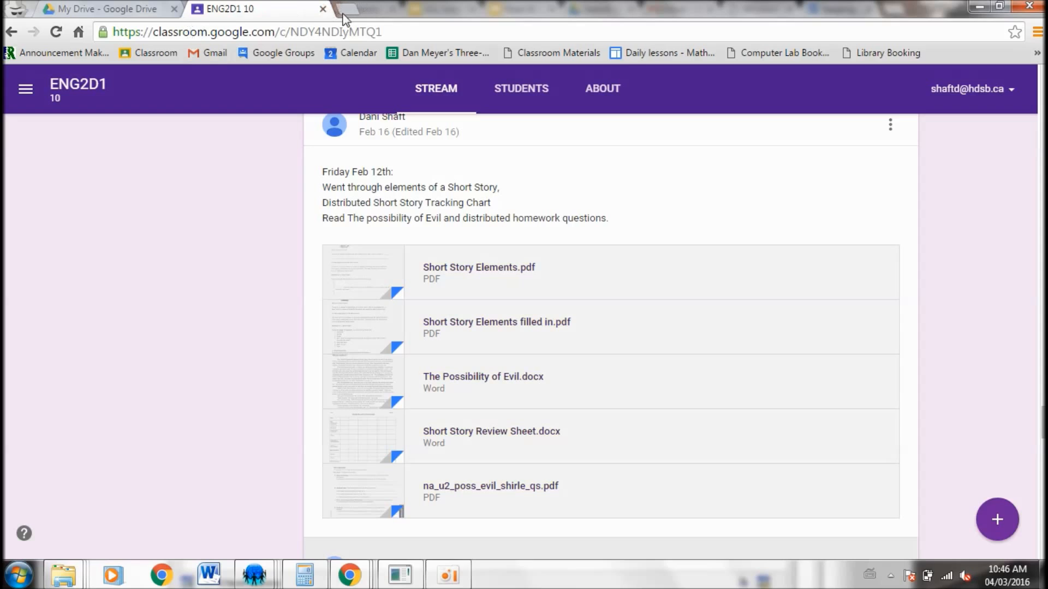
Search Google Drive for classroom and open the Classroom folder
click(110, 9)
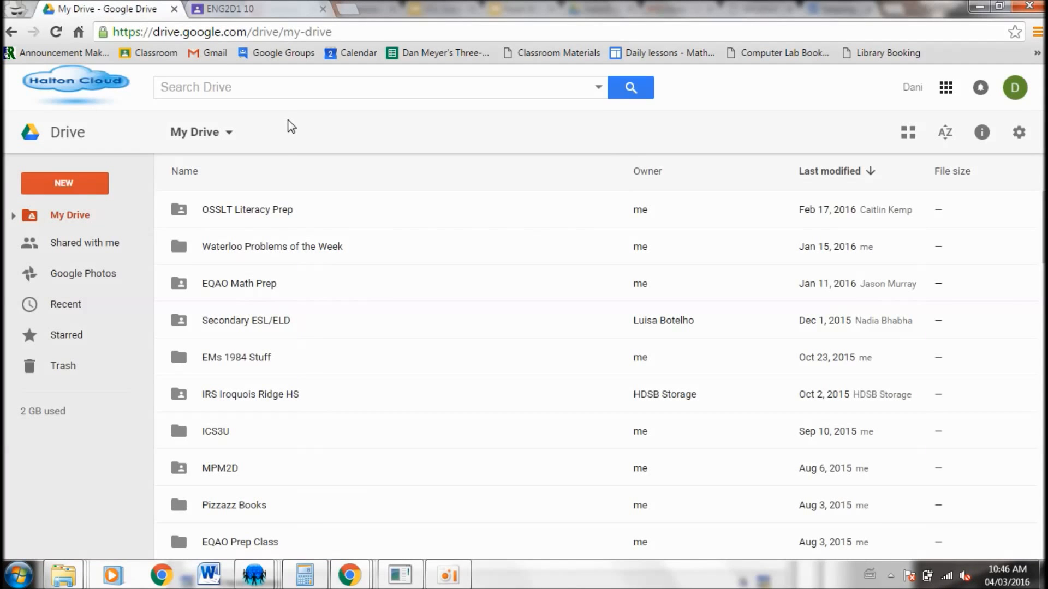
click(260, 92)
text(classroom)
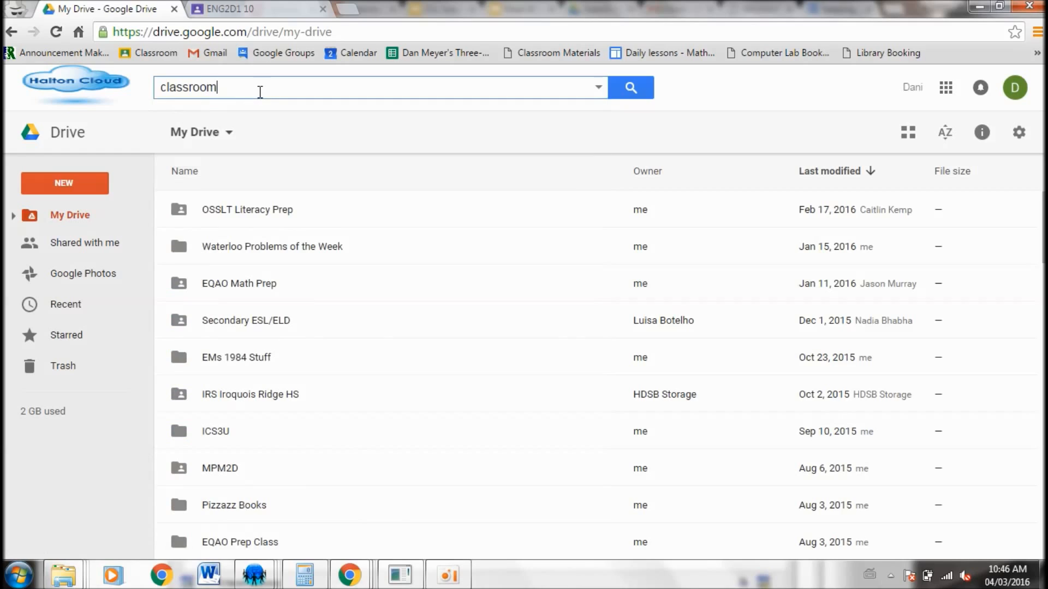
key(Return)
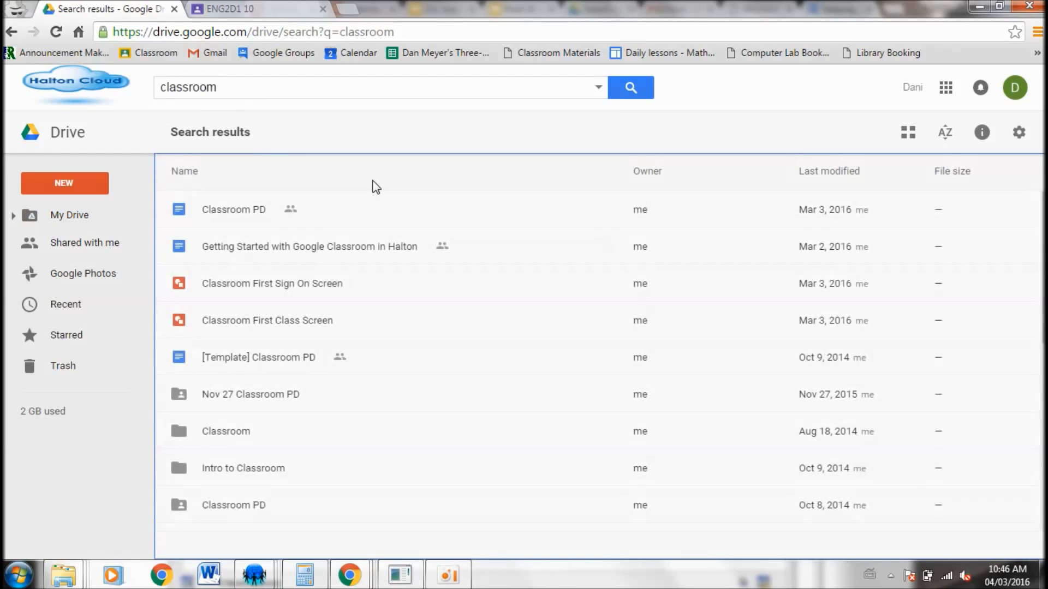
double_click(241, 431)
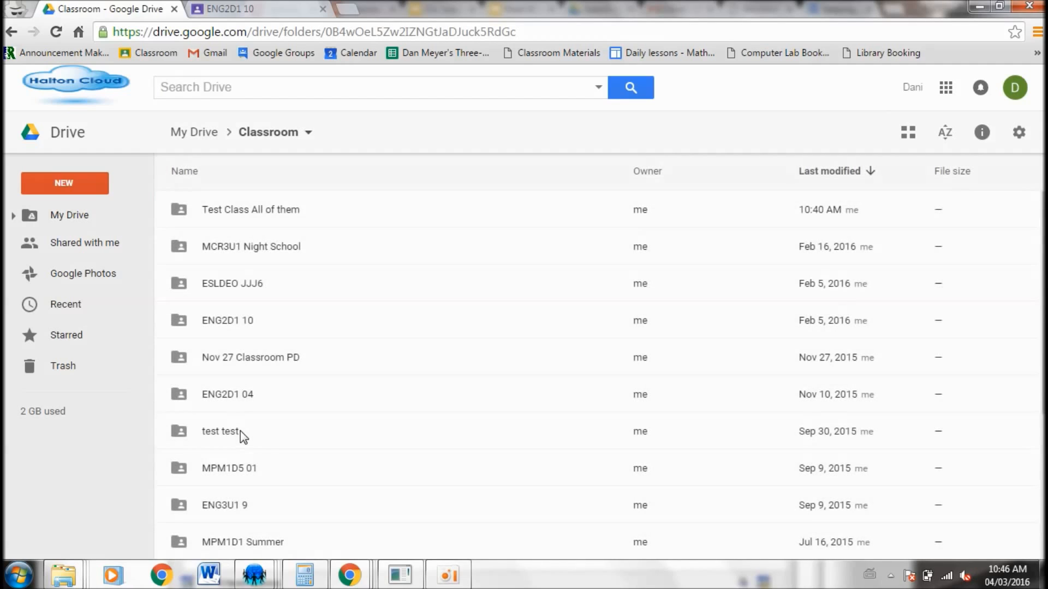
Open the Test Class All of them folder and return to the Classroom folder
scroll(364, 235, down, 5)
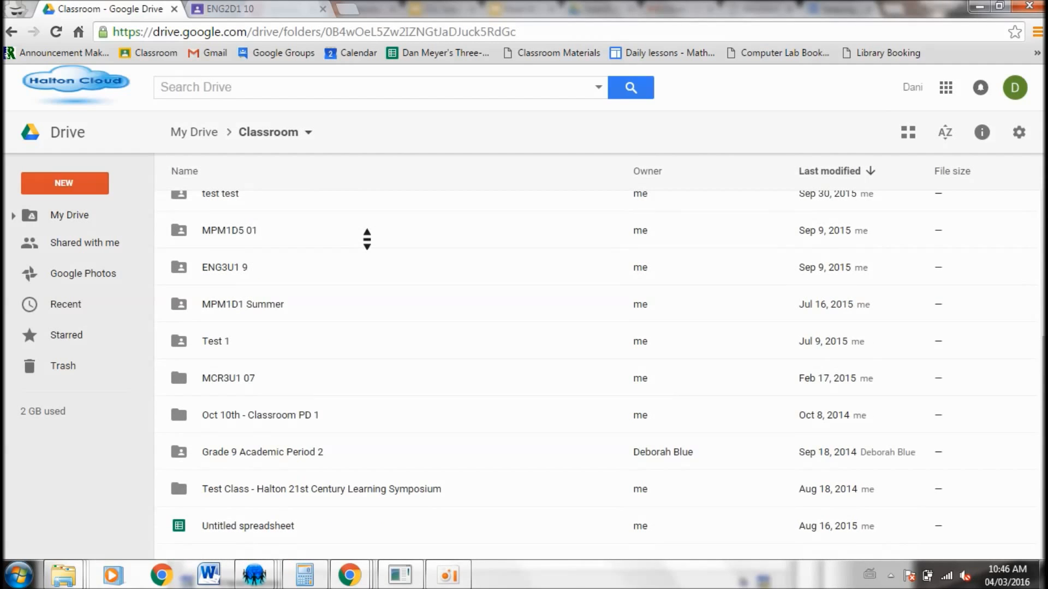
scroll(367, 239, up, 6)
double_click(268, 211)
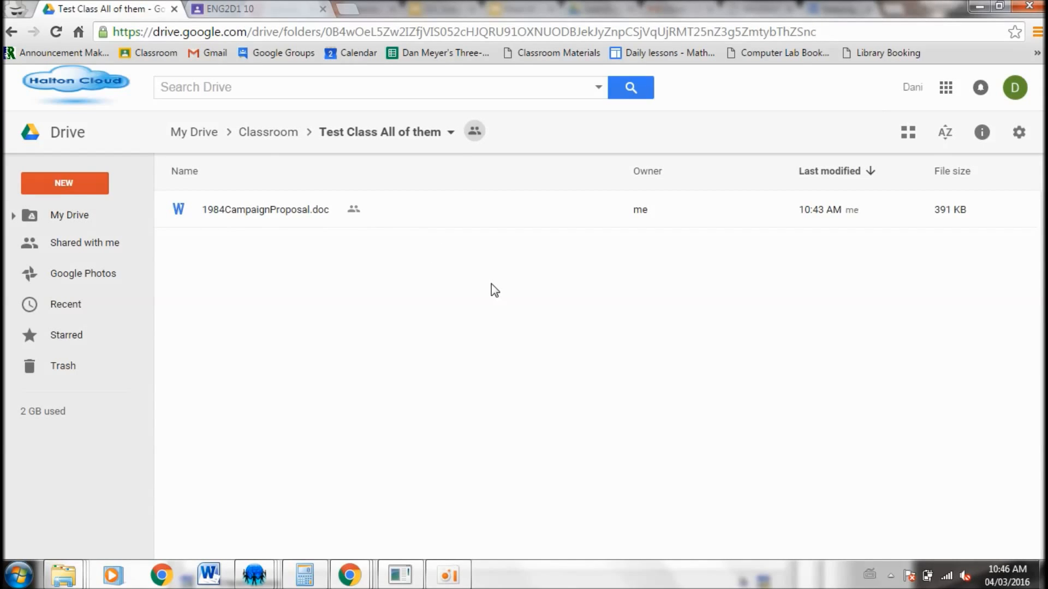
click(264, 140)
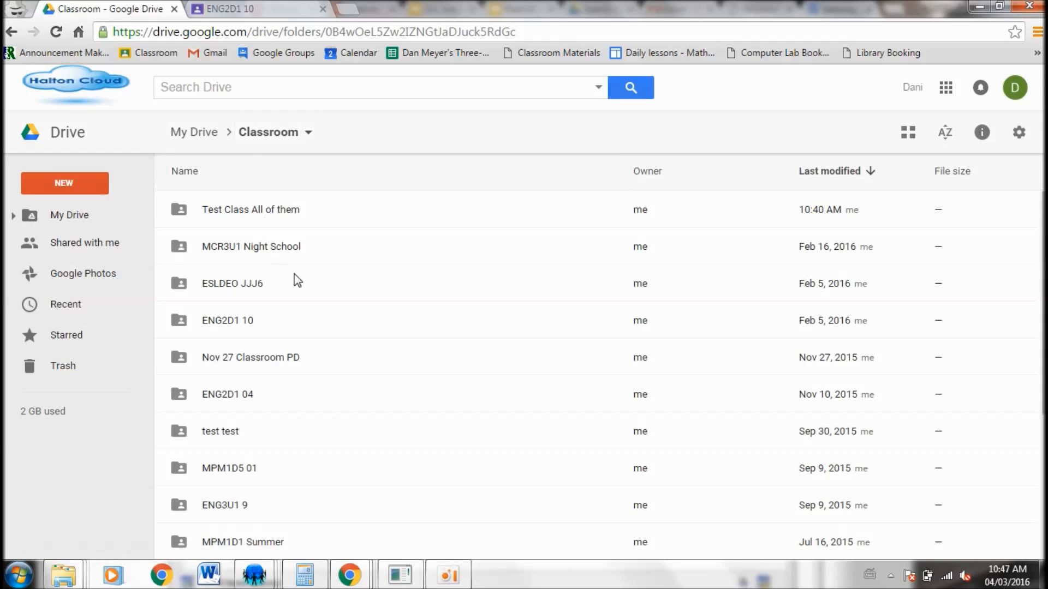
Open the MCR3U1 Night School folder and scroll through its files
double_click(283, 252)
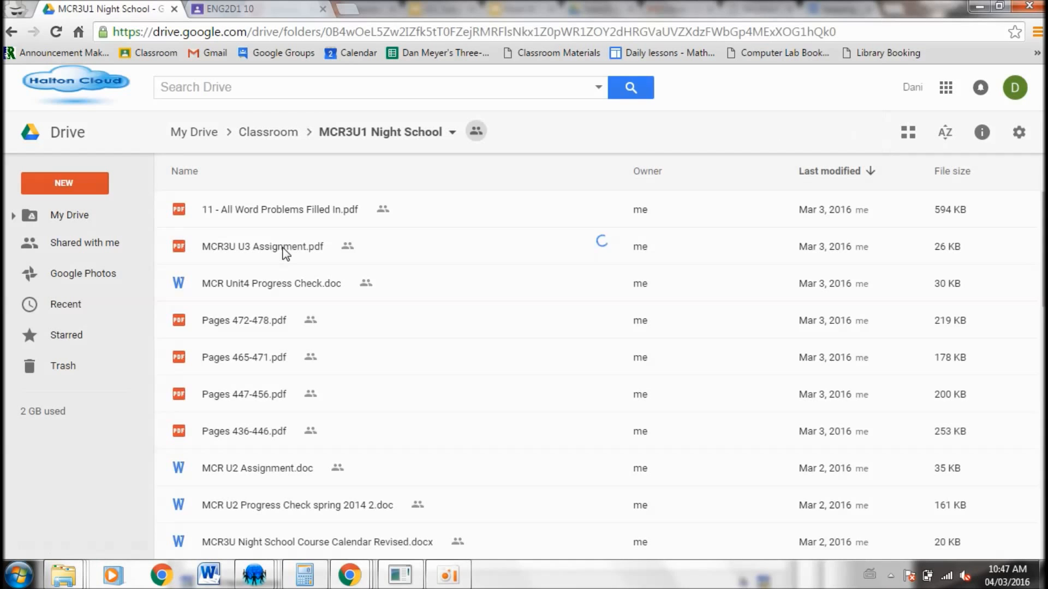
scroll(468, 301, down, 10)
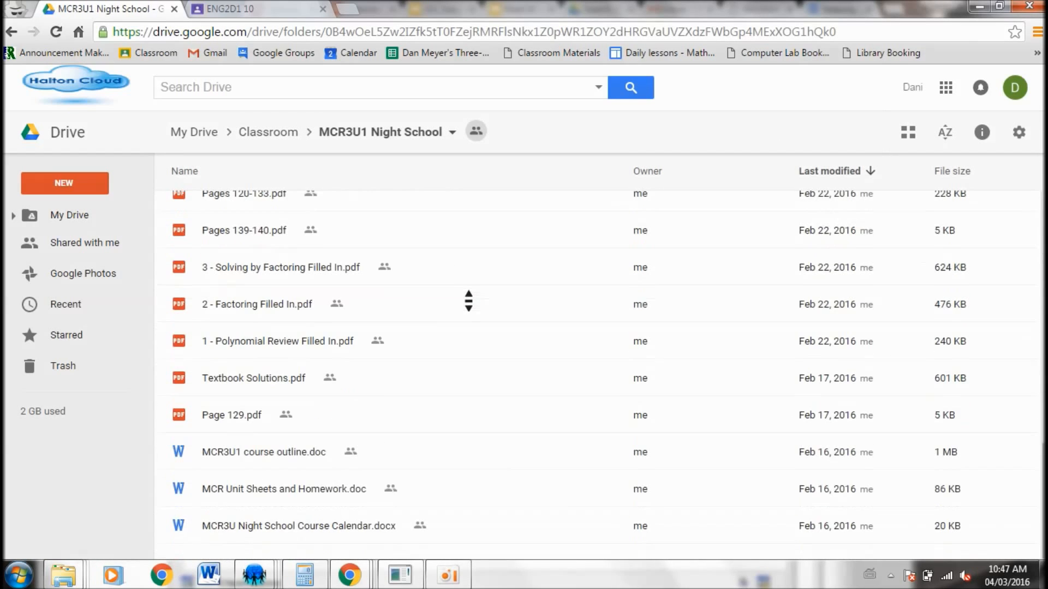
scroll(469, 301, up, 10)
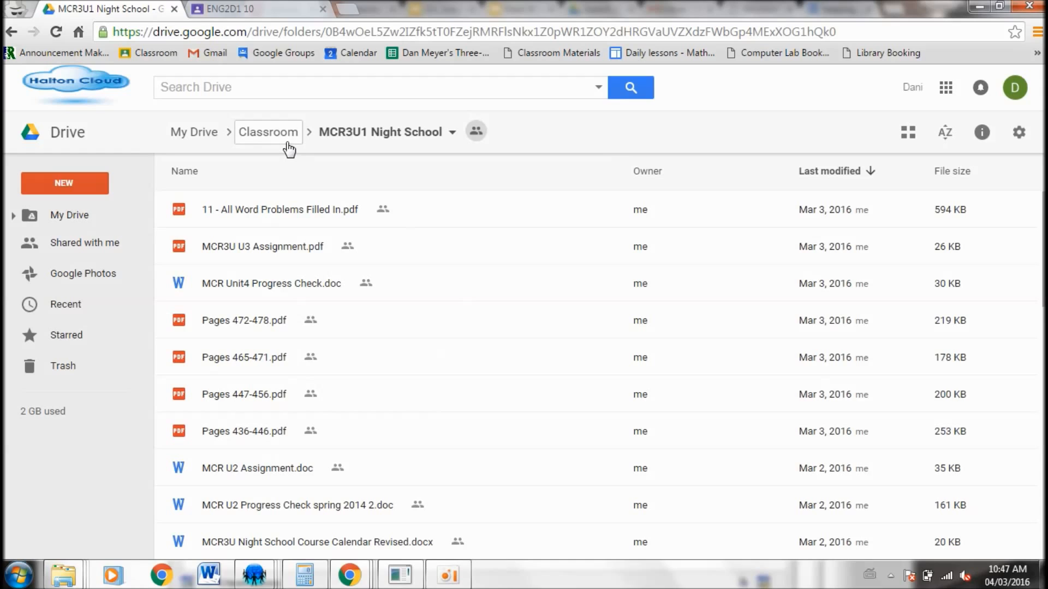
Return to the Classroom tab and open the Test Class All of them class
click(267, 7)
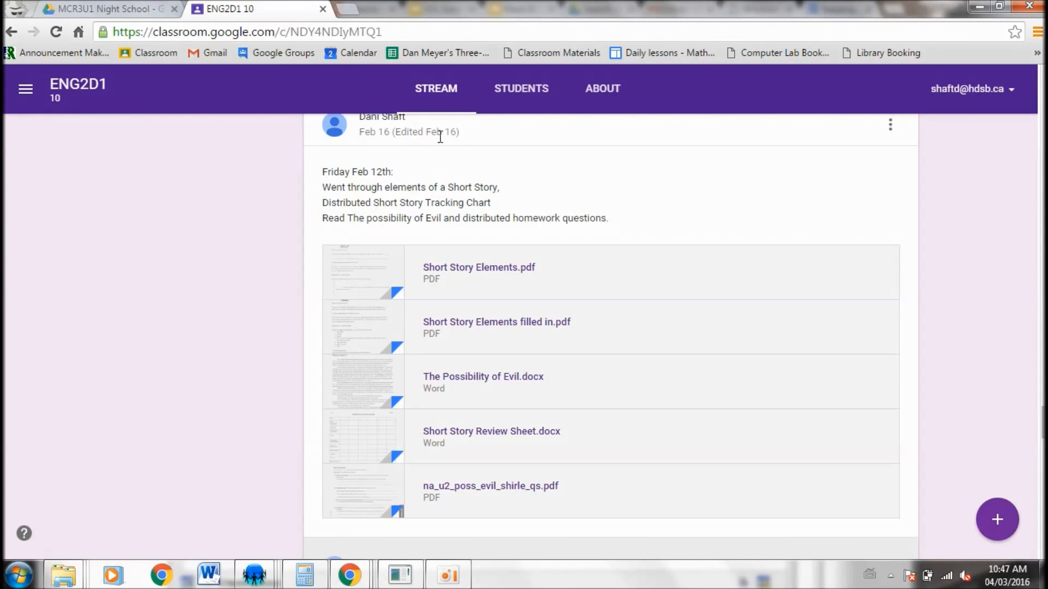
click(19, 92)
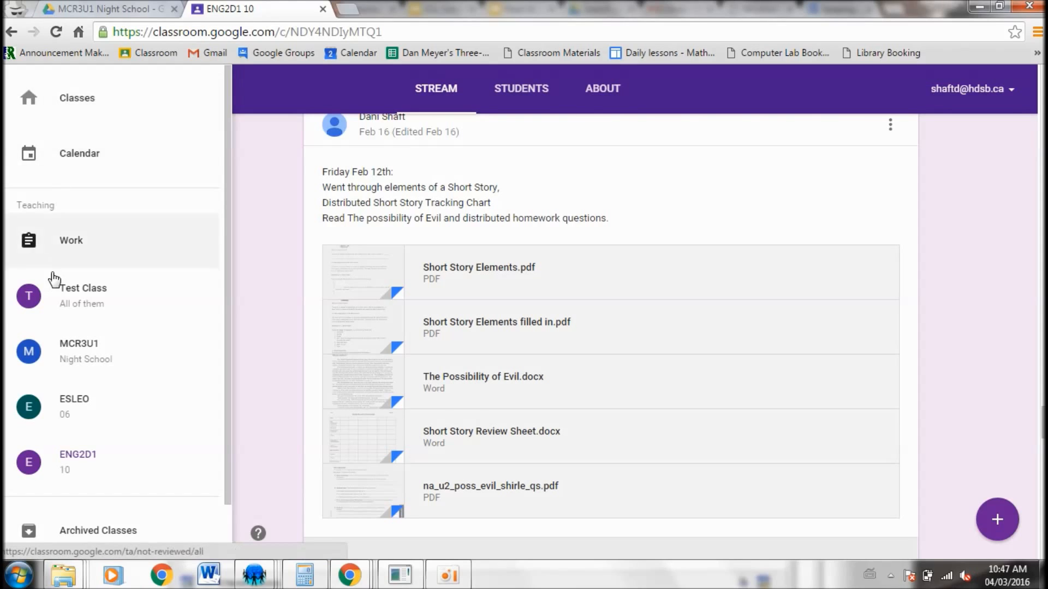
click(134, 97)
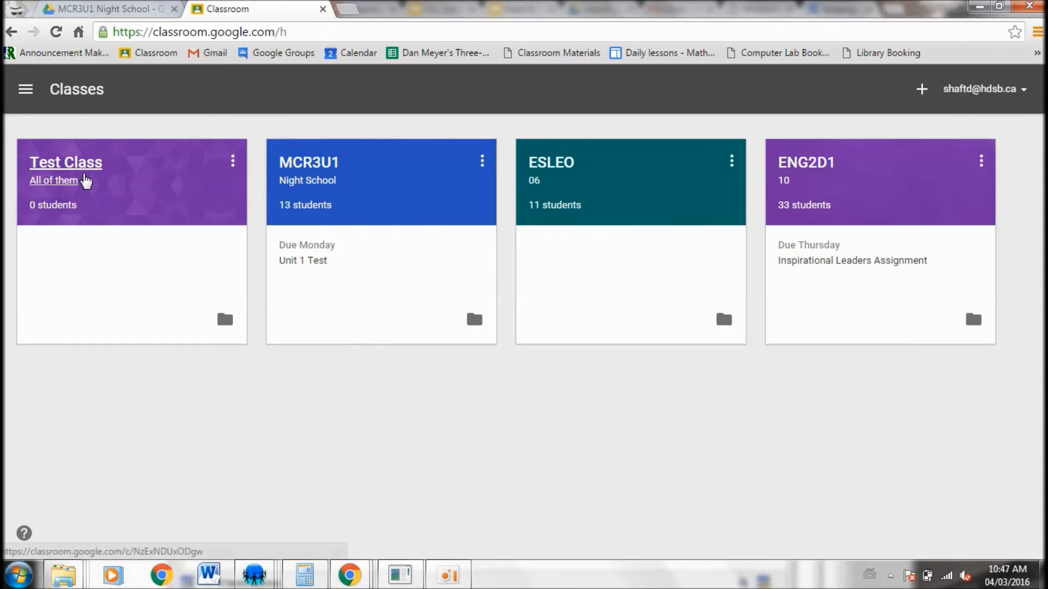
click(86, 180)
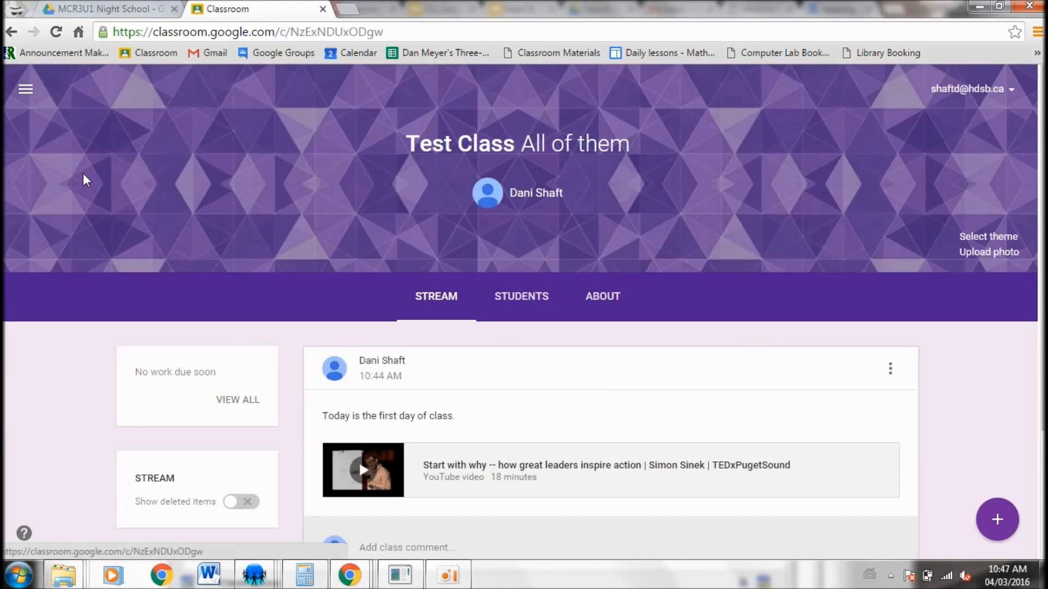
Create a new assignment titled "This is an Assignment" with the instructions "complete it"
click(1003, 527)
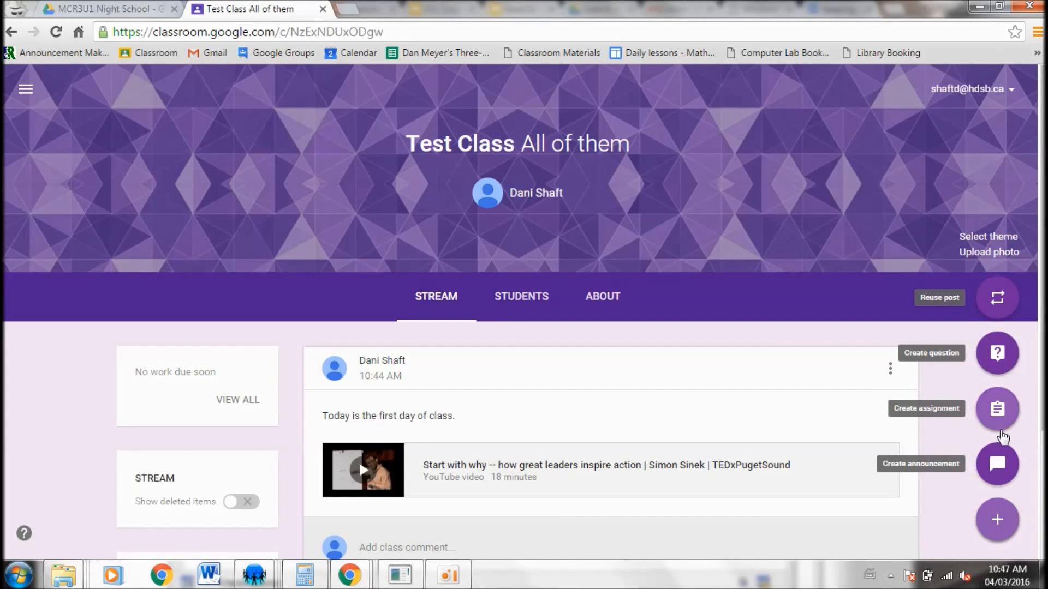
click(999, 410)
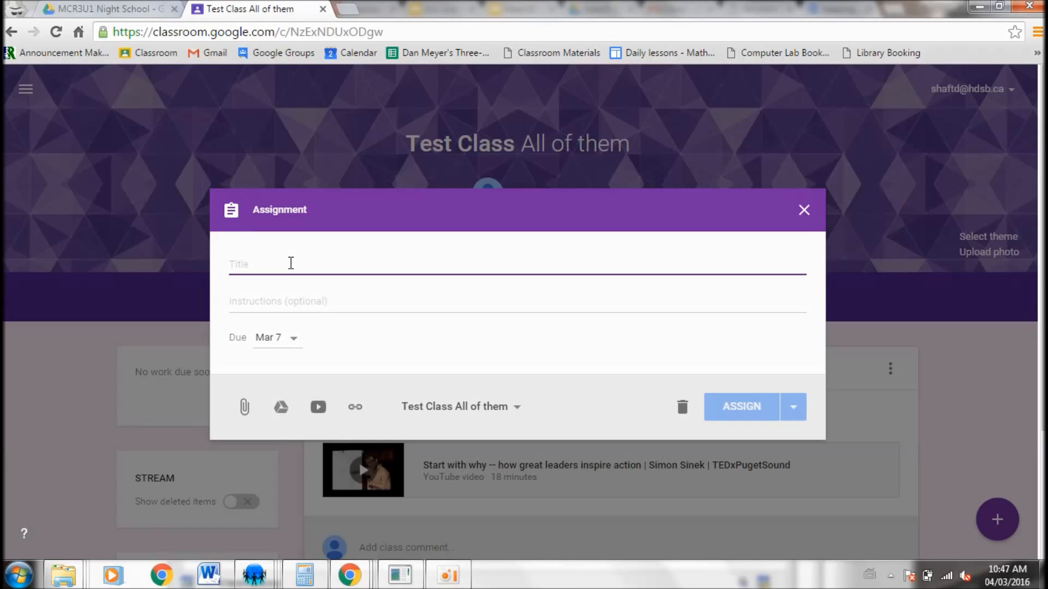
text(This is an A)
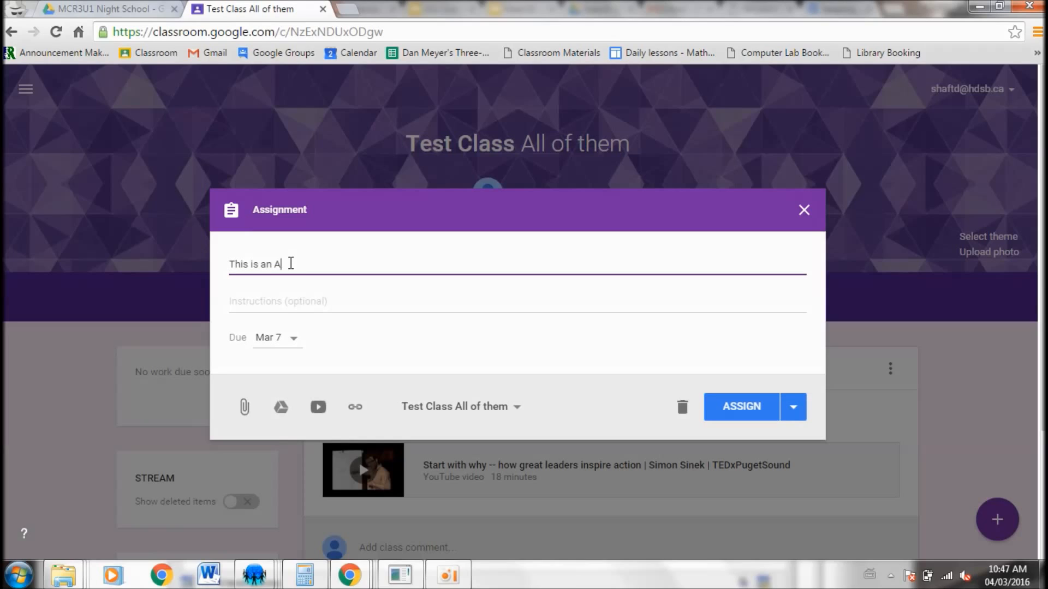
text(ssignment)
click(293, 297)
text(complete it)
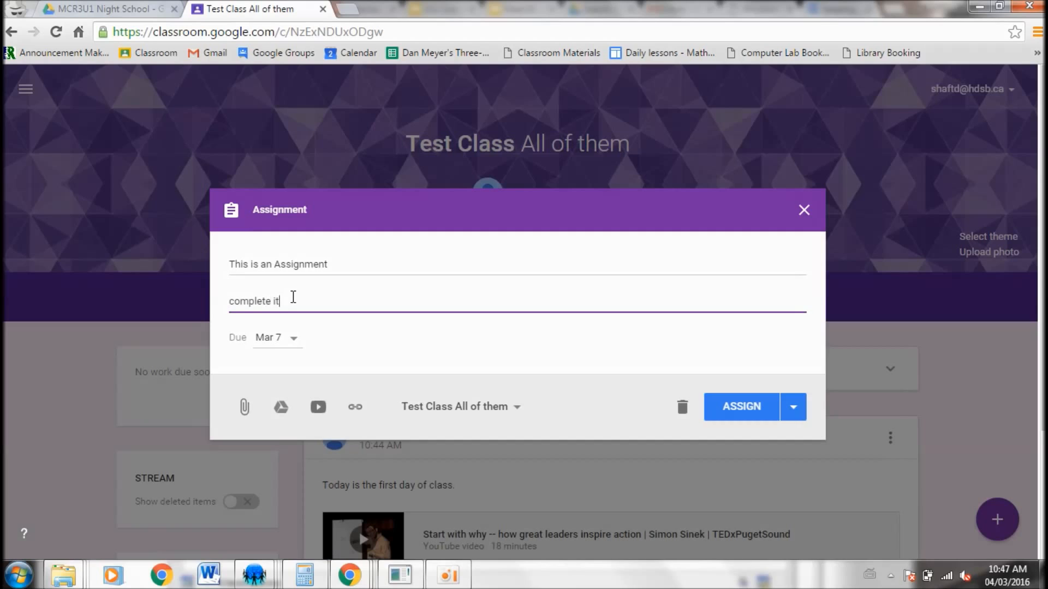
Set the assignment's due date to Mar 8, 2016
click(282, 337)
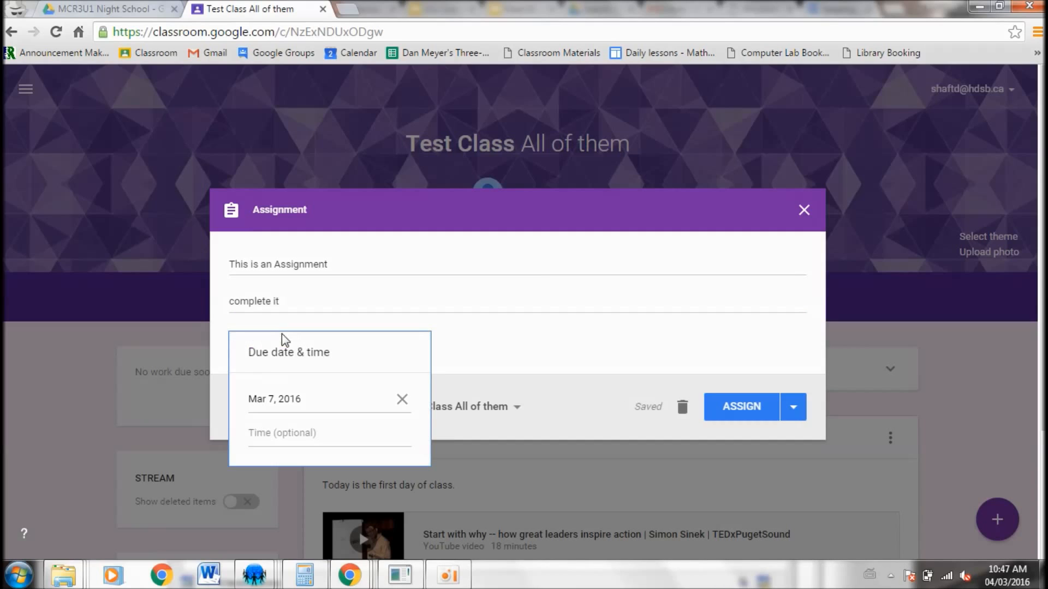
click(298, 401)
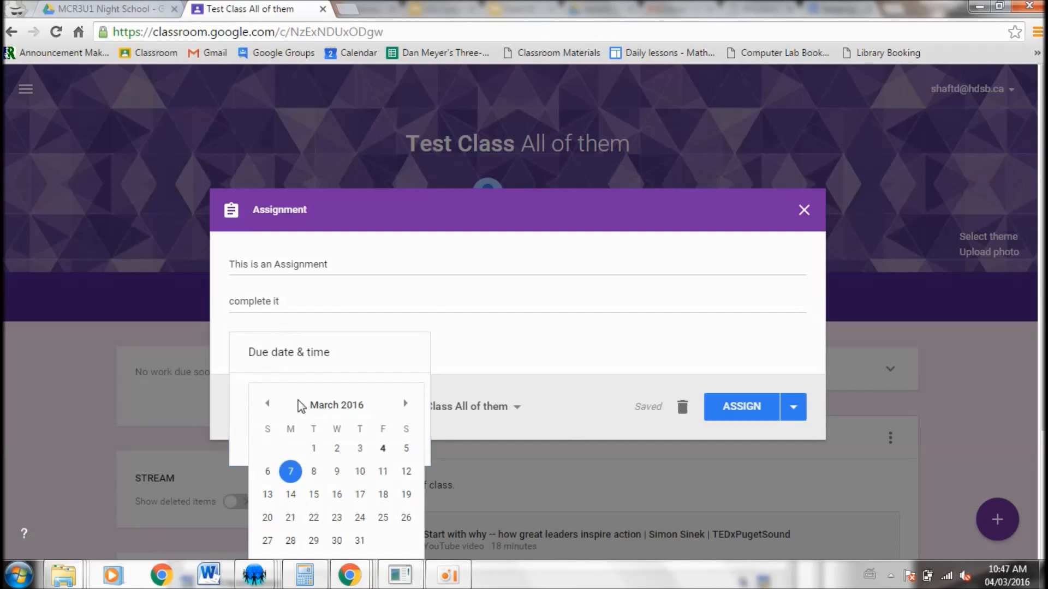
scroll(304, 436, down, 1)
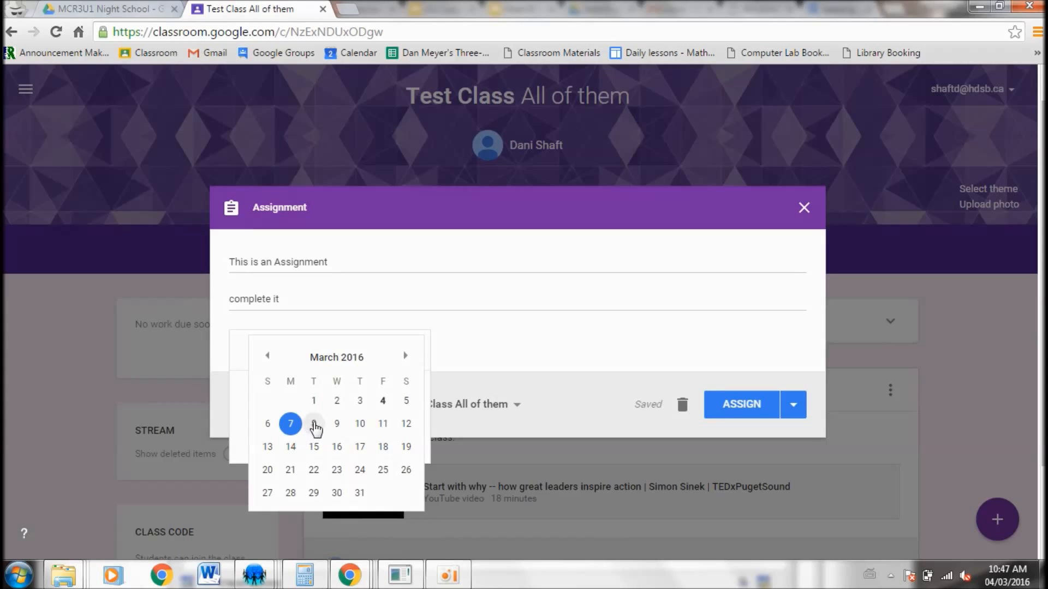
click(314, 424)
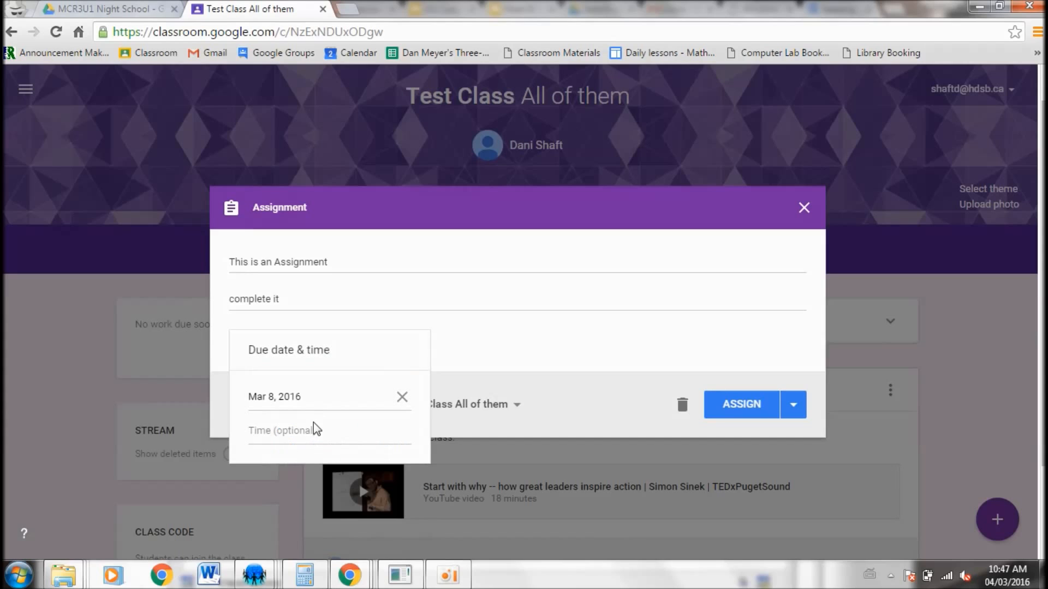
click(280, 401)
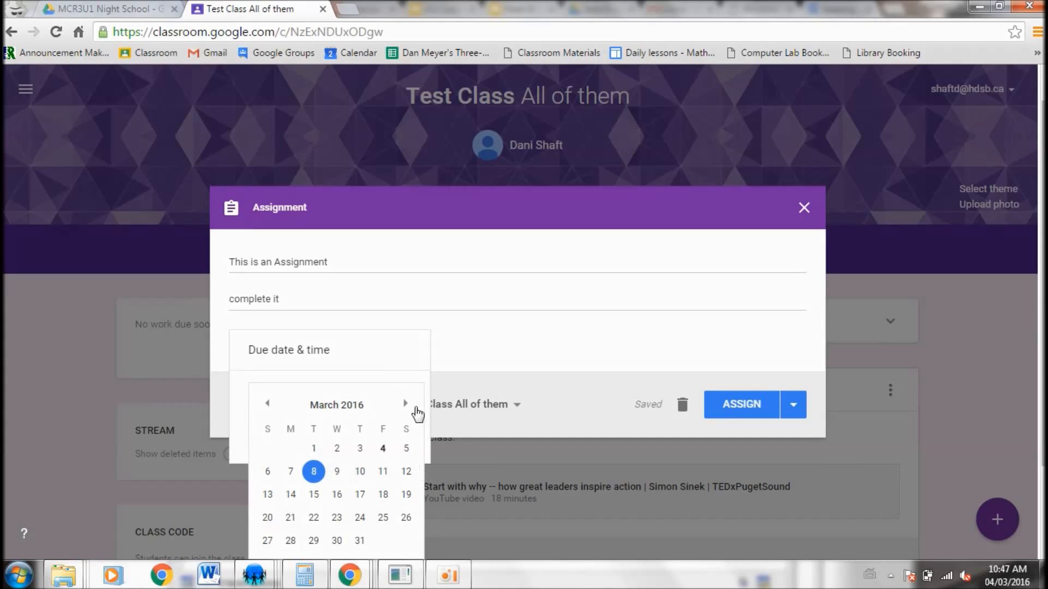
click(312, 470)
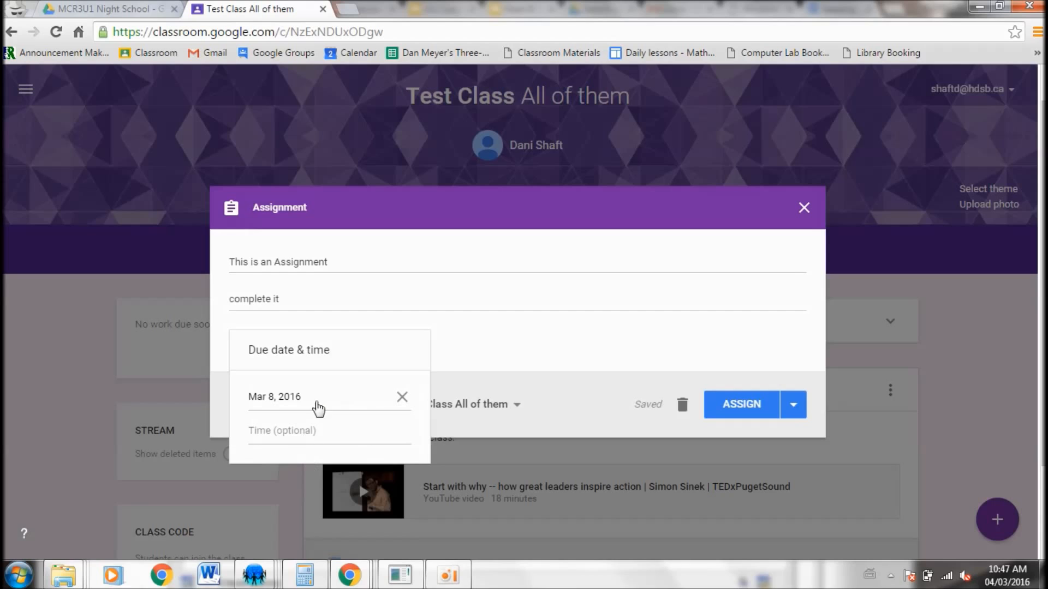
click(534, 381)
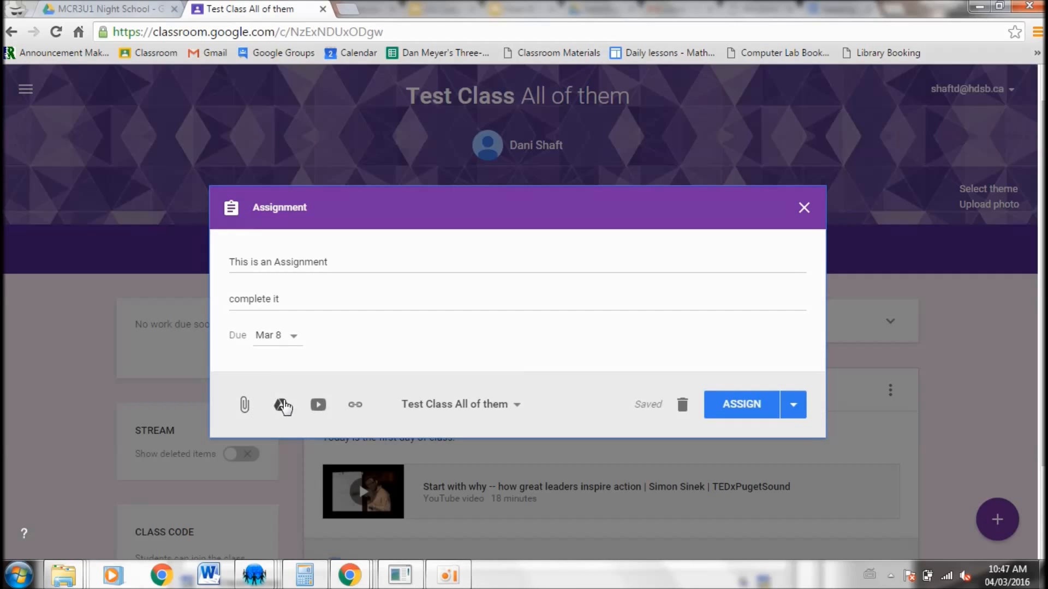
Attach 1984CampaignProposal.pdf from Google Drive by searching My Drive for "campaign proposal"
click(283, 405)
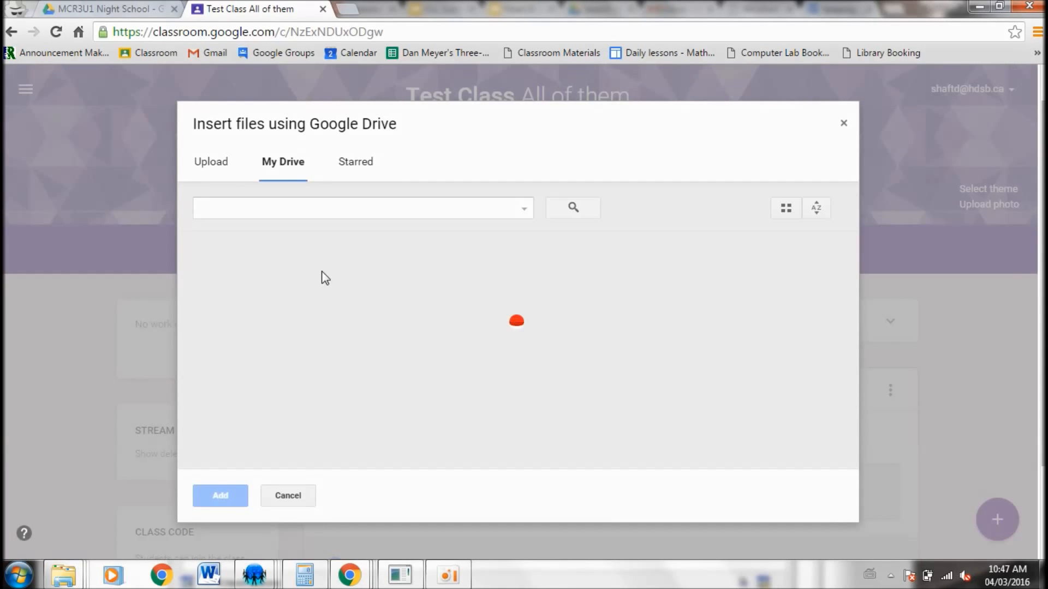
click(320, 208)
text(caamp)
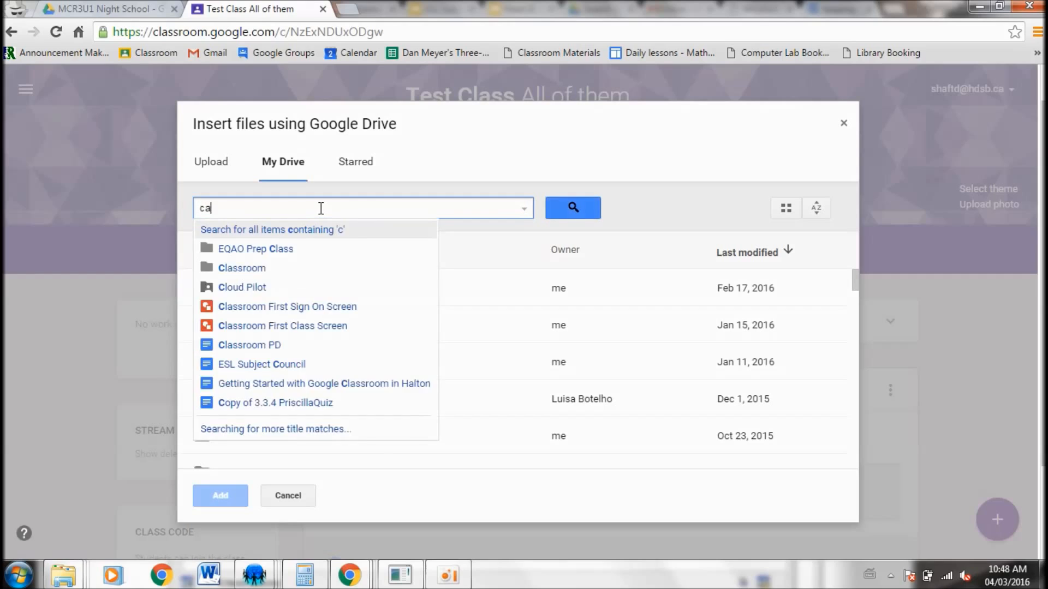
key(BackSpace)
key(BackSpace)
key(BackSpace)
text(mp)
key(BackSpace)
text(paign pro)
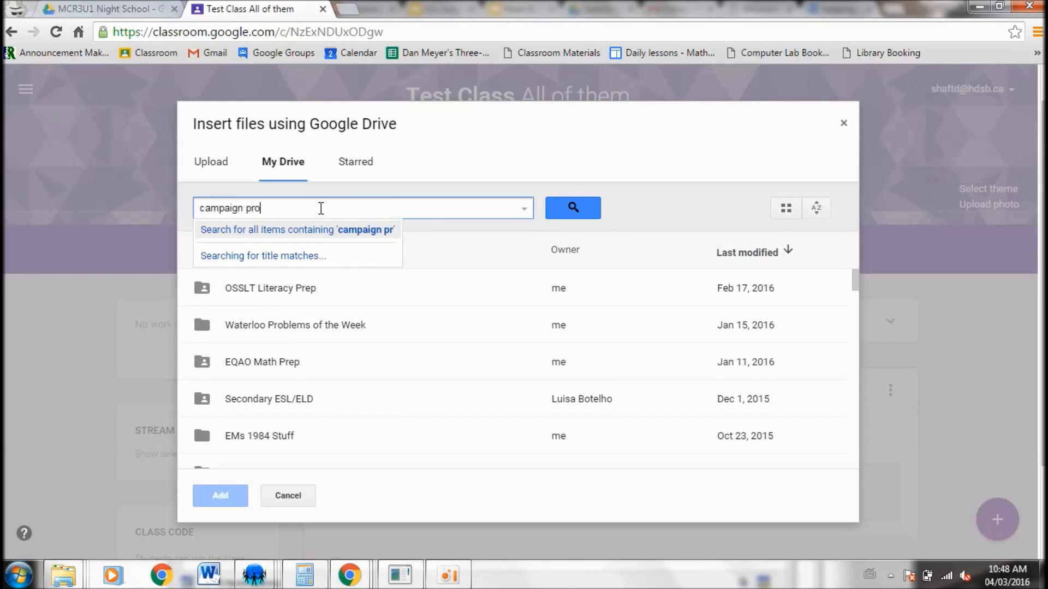
text(posal)
key(Return)
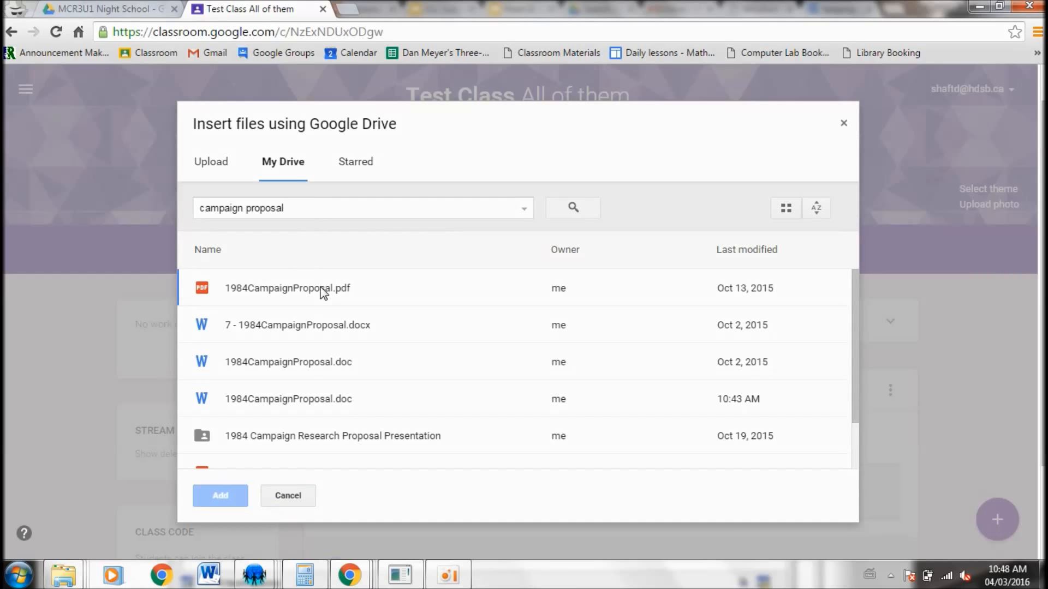
double_click(321, 288)
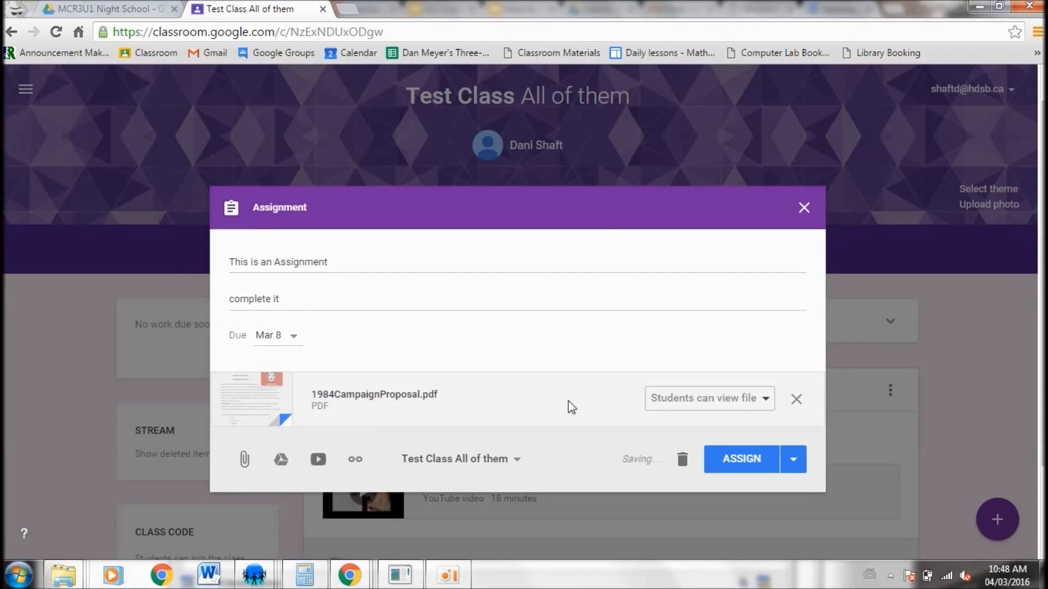
Keep the PDF's sharing option as Students can view file and assign the assignment to the class
click(757, 404)
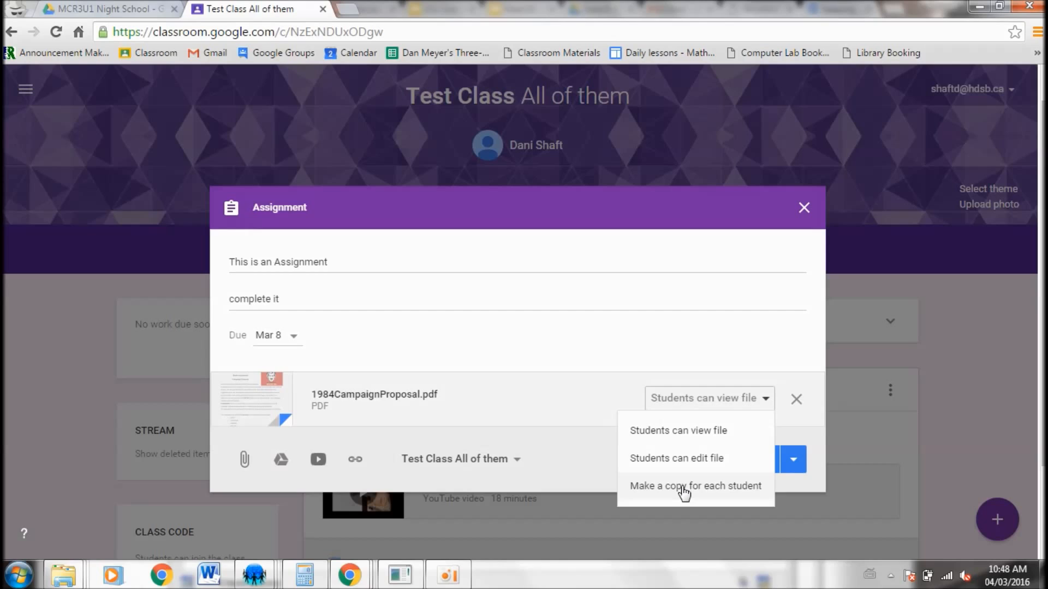
click(709, 435)
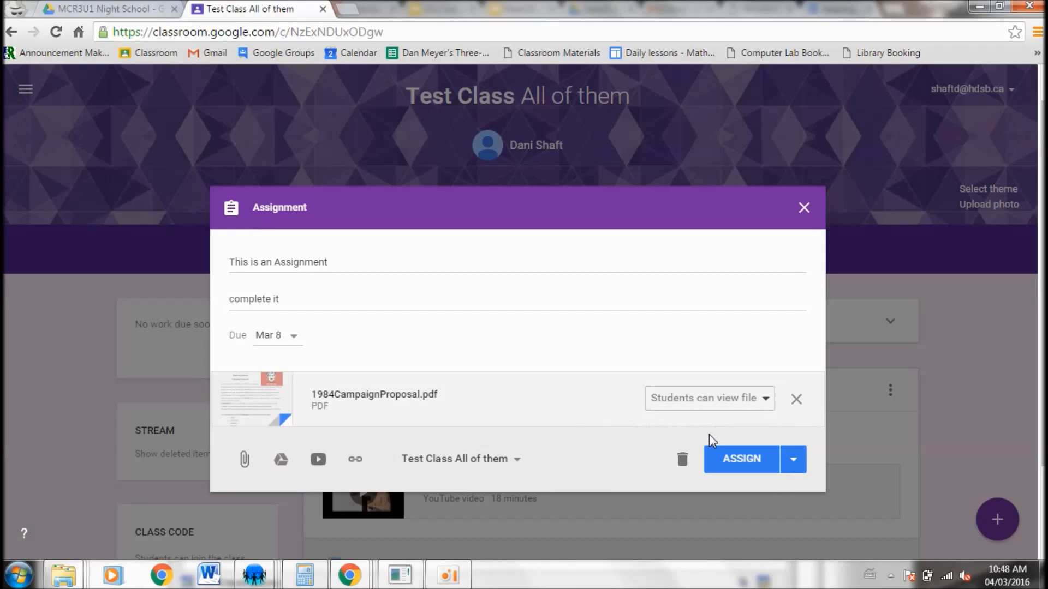
click(739, 470)
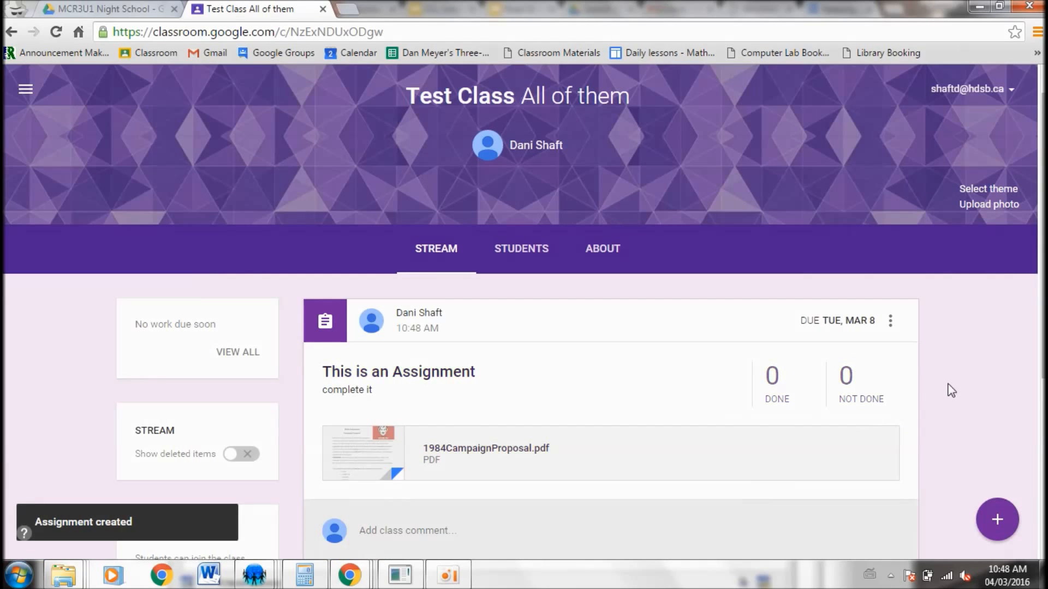
Open the class's Students list and return to the Stream
middle_click(952, 395)
scroll(951, 395, down, 3)
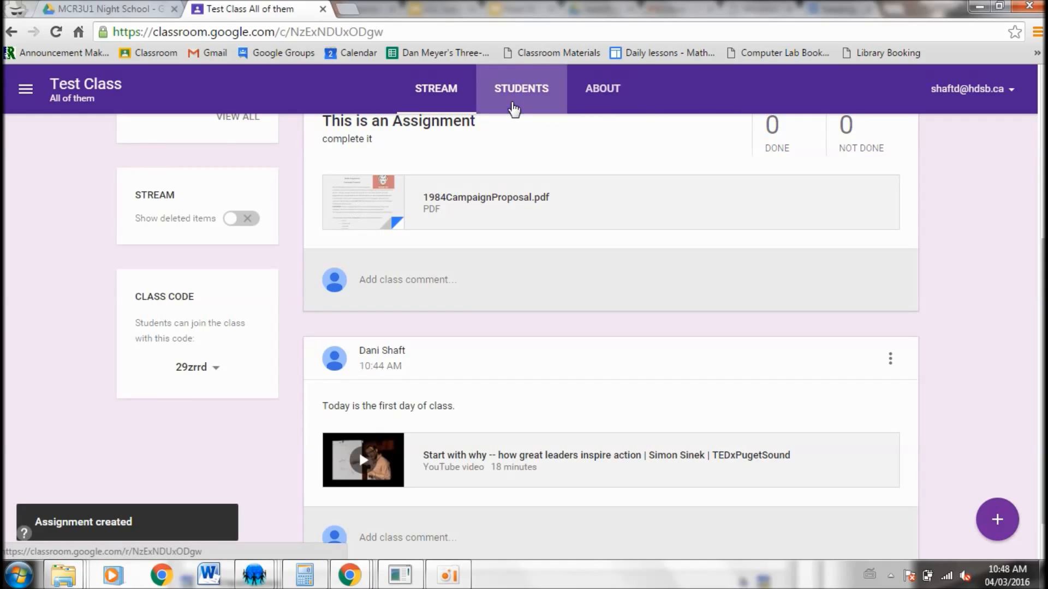
click(514, 104)
middle_click(406, 436)
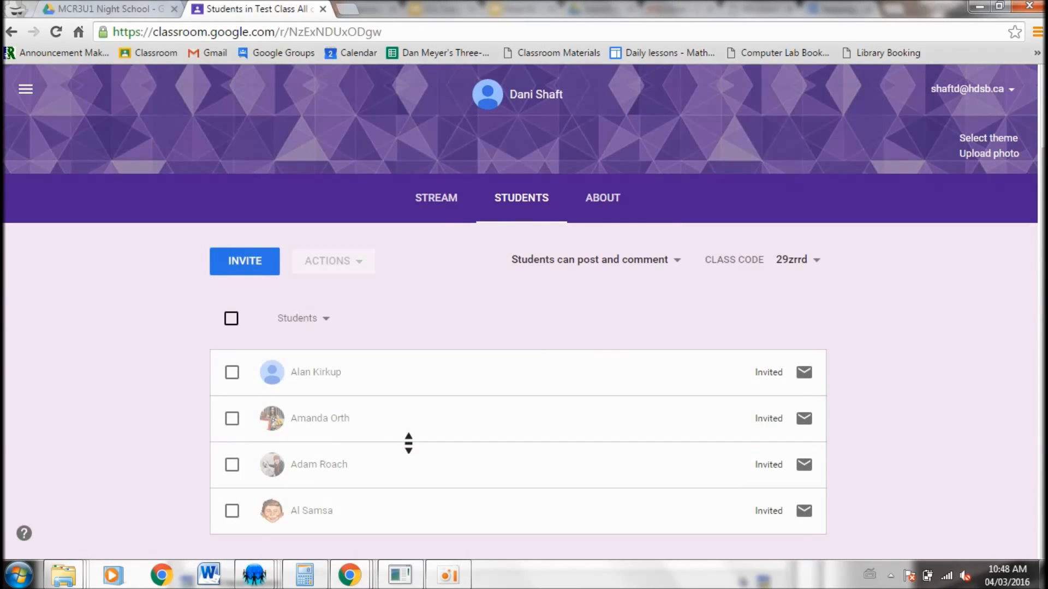
scroll(408, 443, up, 2)
click(458, 303)
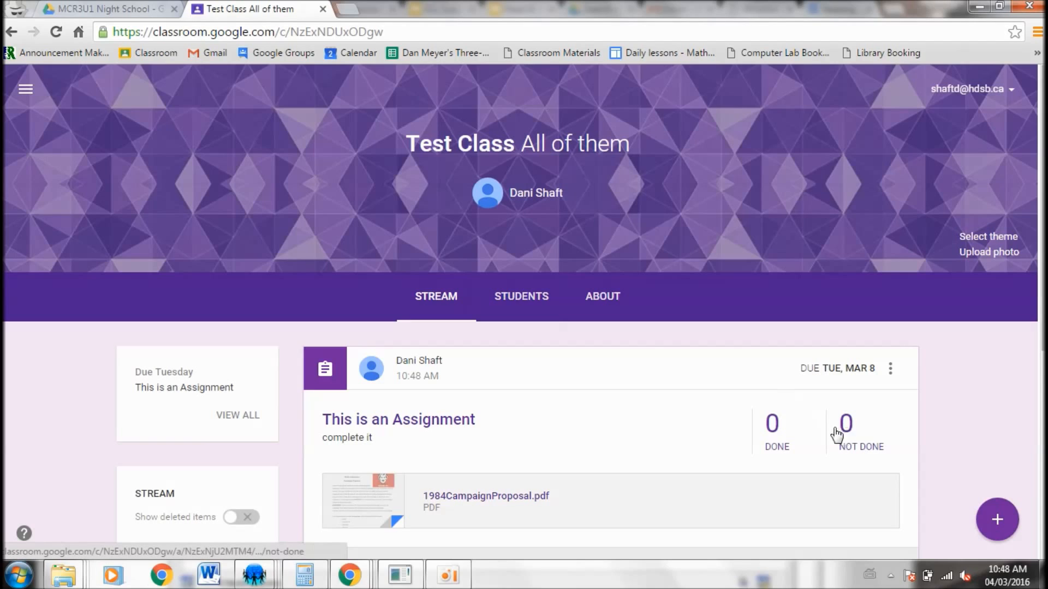
Post an announcement reading "this is a post" to the Test Class stream
scroll(680, 429, down, 4)
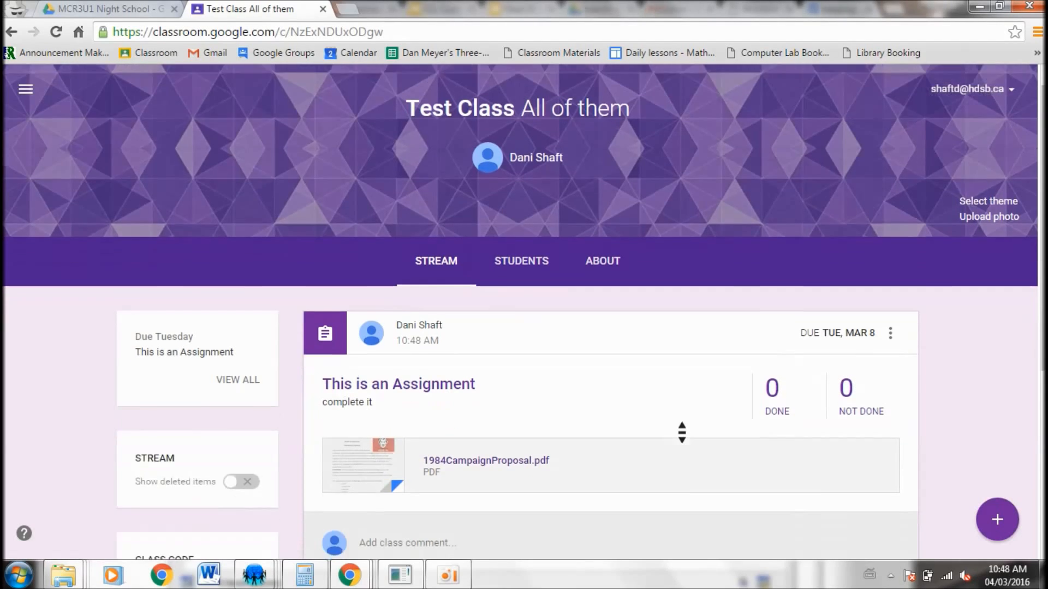
scroll(680, 429, up, 1)
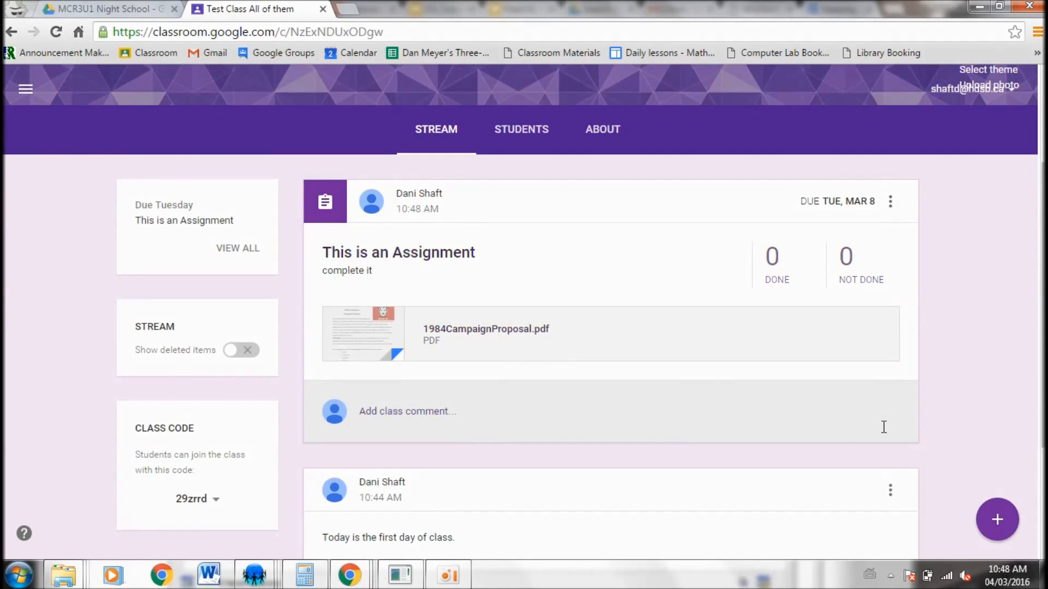
scroll(882, 426, down, 2)
scroll(884, 427, up, 1)
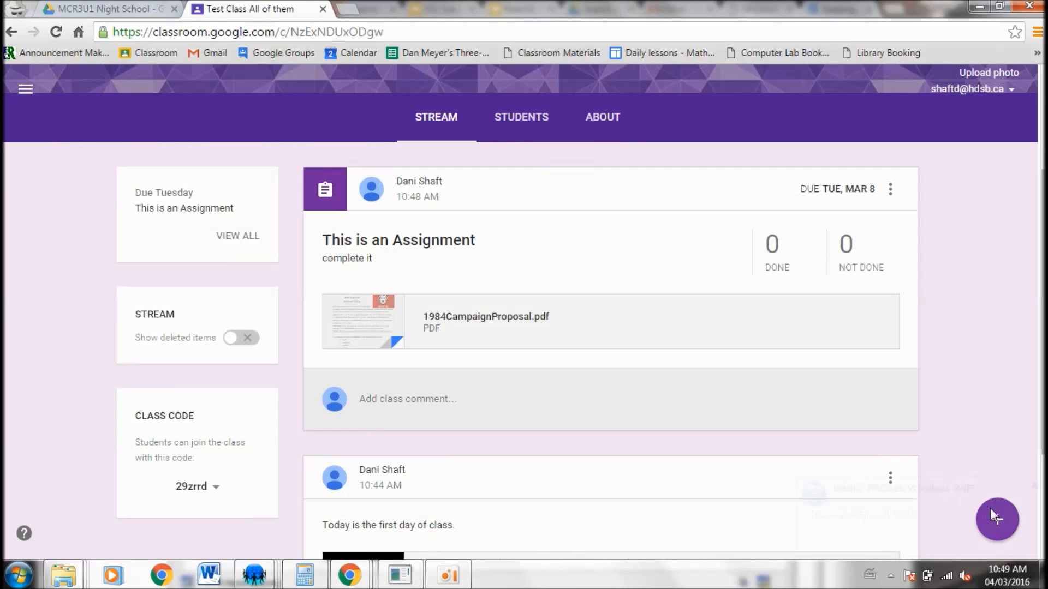
click(1001, 519)
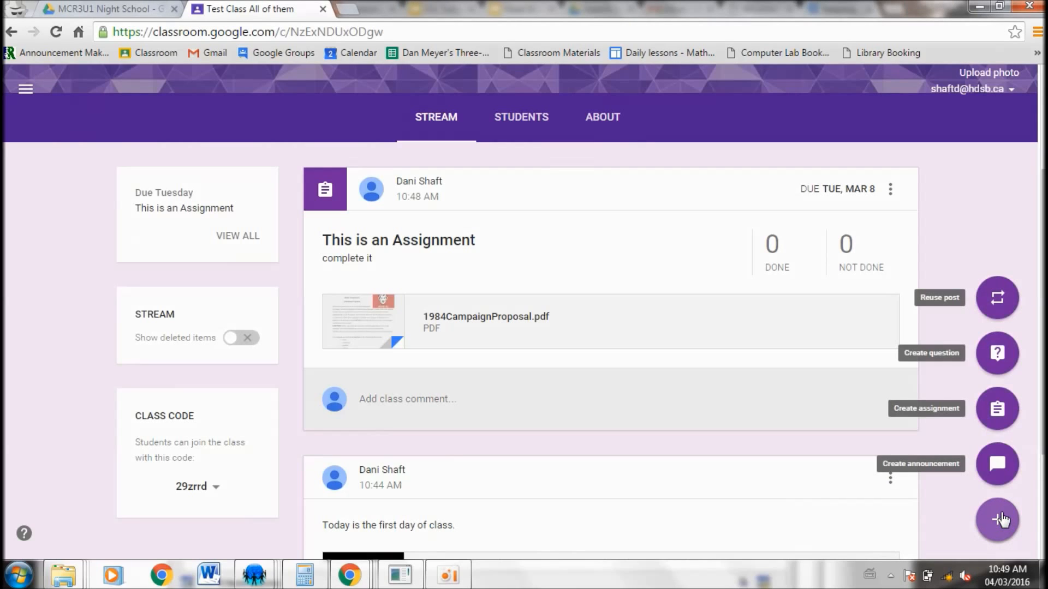
click(996, 478)
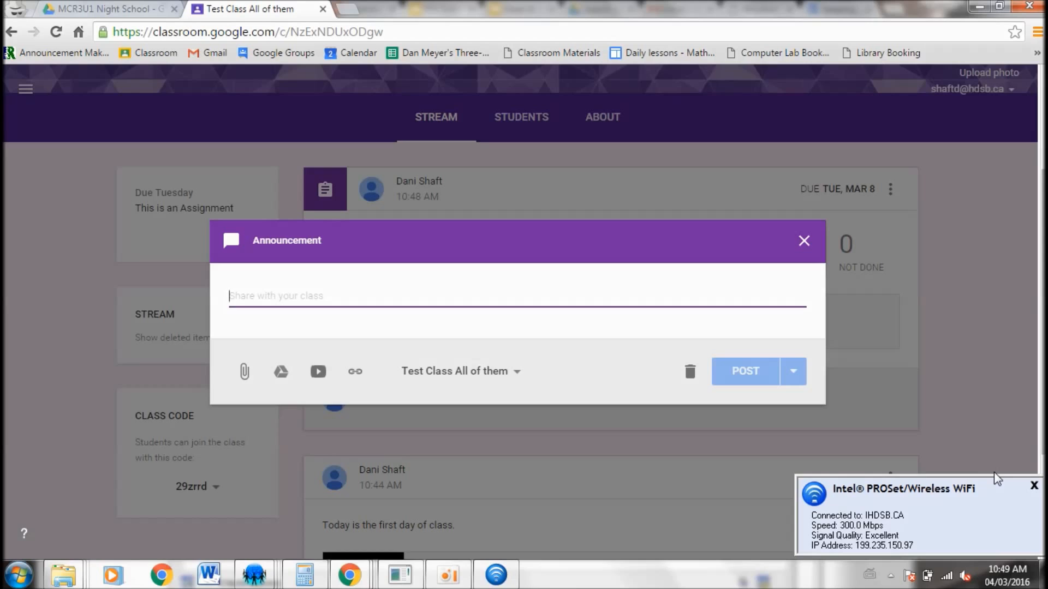
text(this is a post)
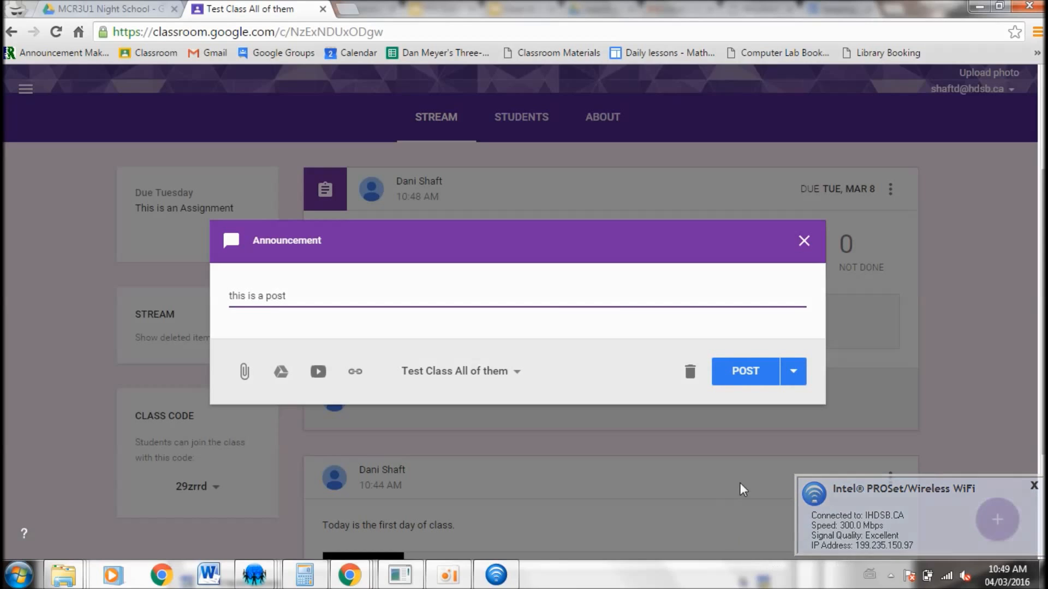
click(764, 370)
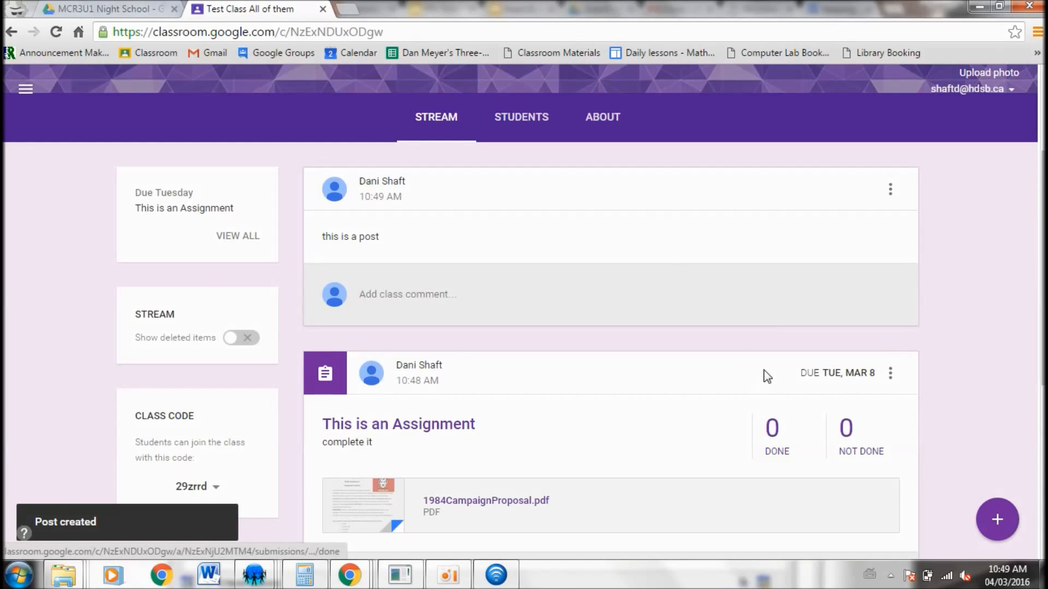
Move the assignment post to the top of the stream
click(891, 376)
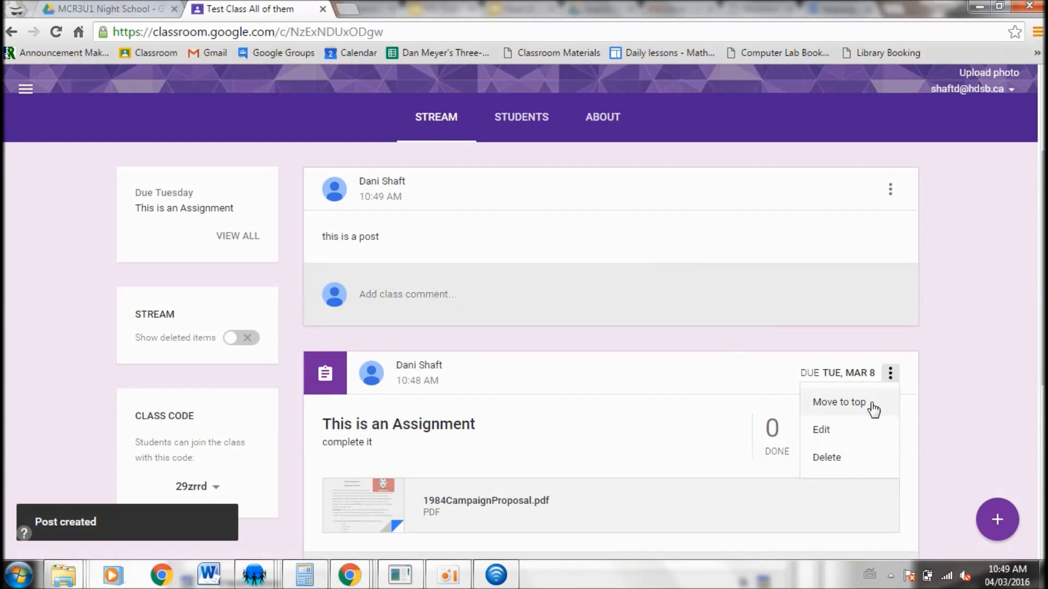
click(839, 402)
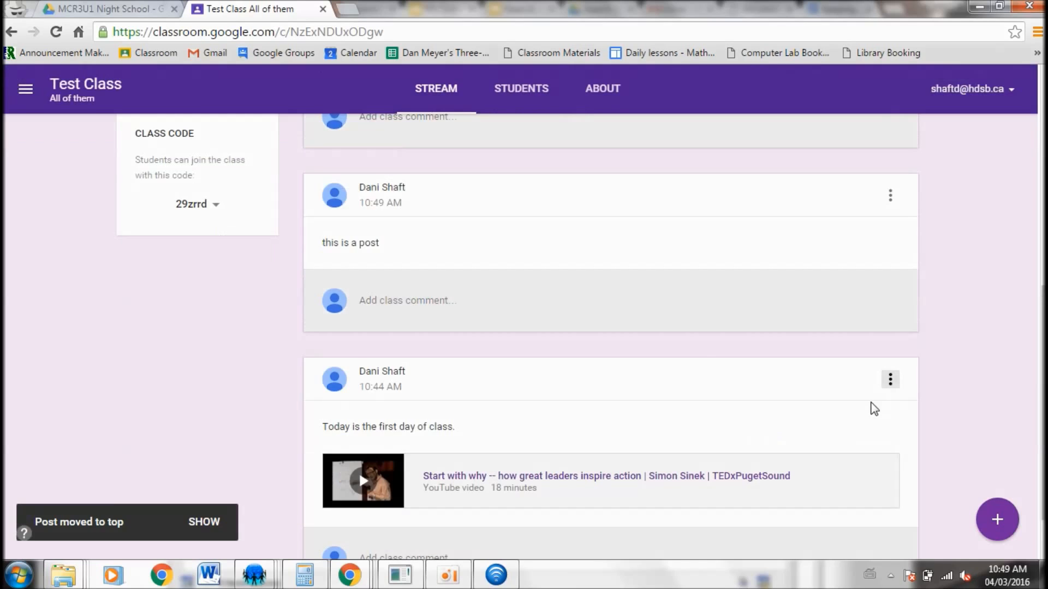
middle_click(687, 349)
scroll(688, 349, up, 5)
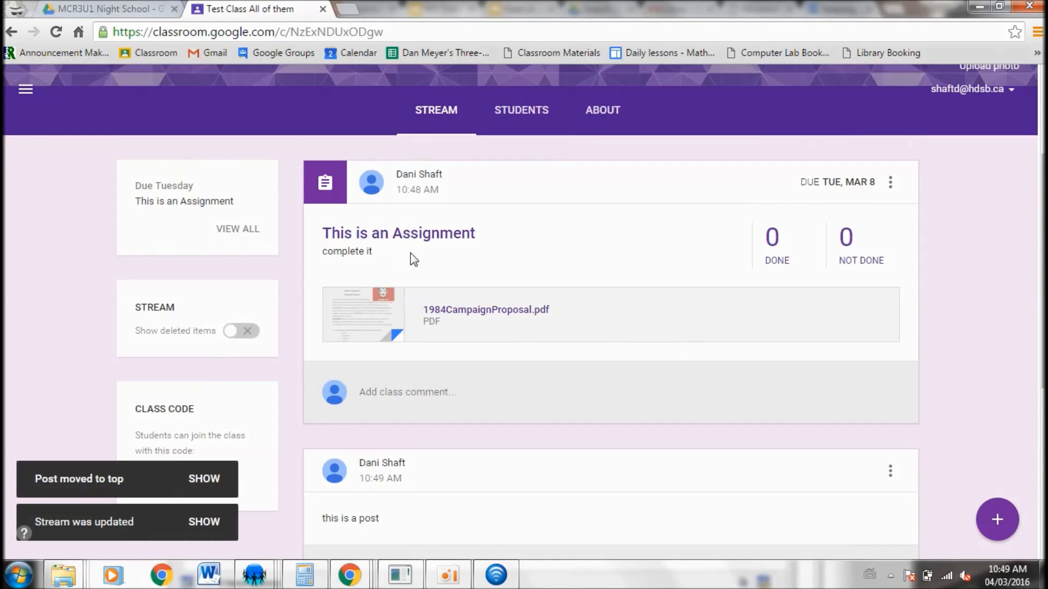
Open the Work page for upcoming assignments and switch it to show work from all classes
click(248, 231)
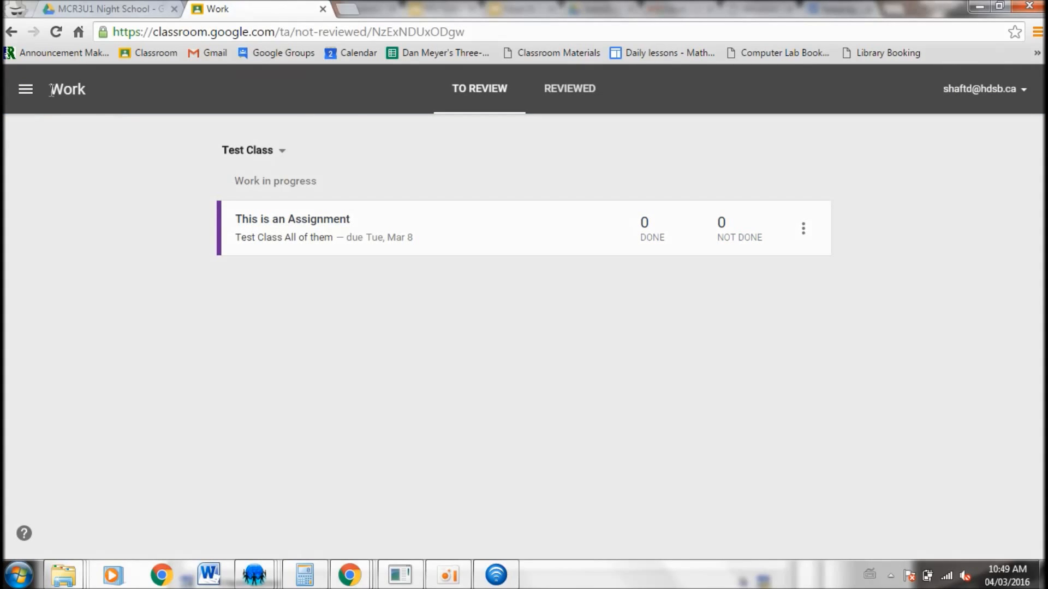
click(23, 88)
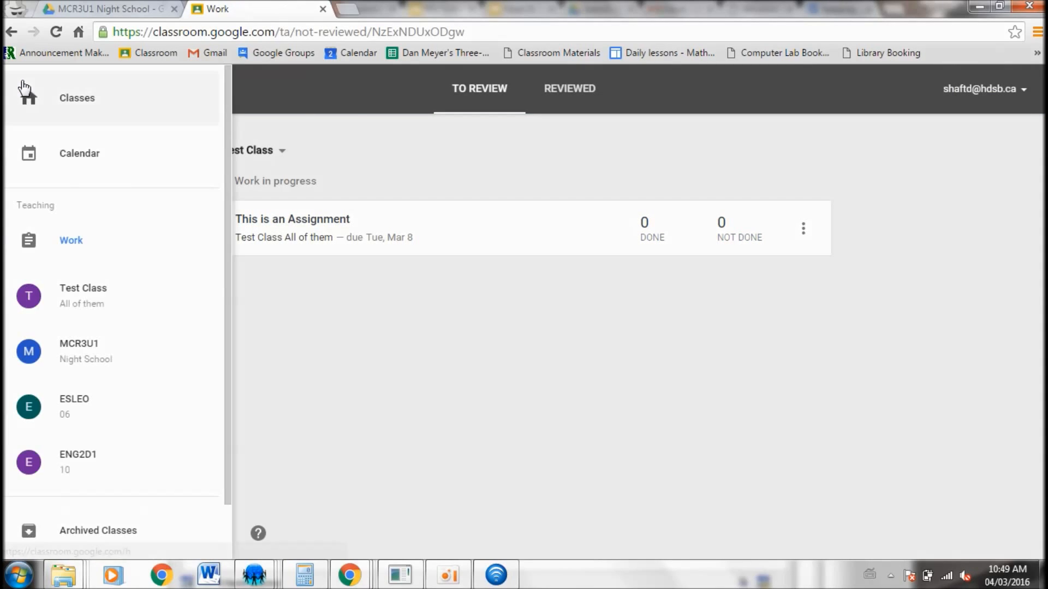
click(69, 246)
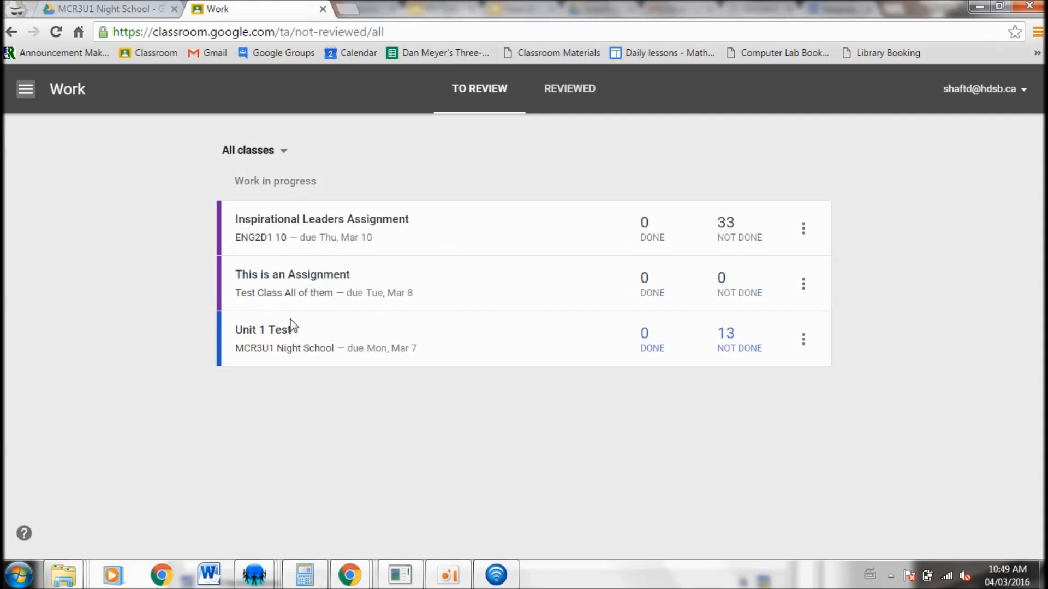
Open the MCR3U1 Night School class's About page and view its calendar in Classroom
click(25, 93)
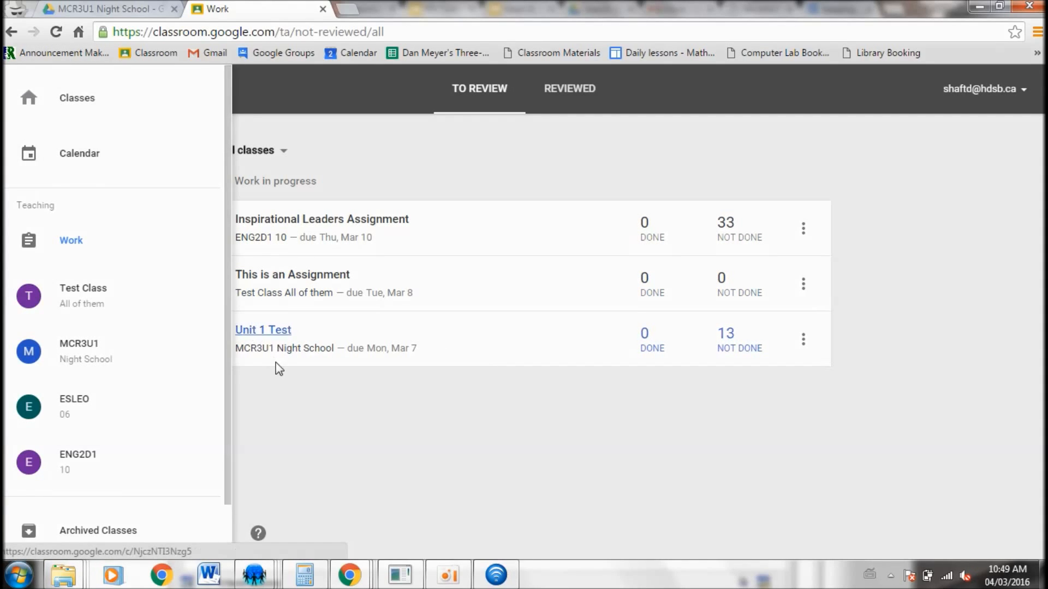
click(98, 354)
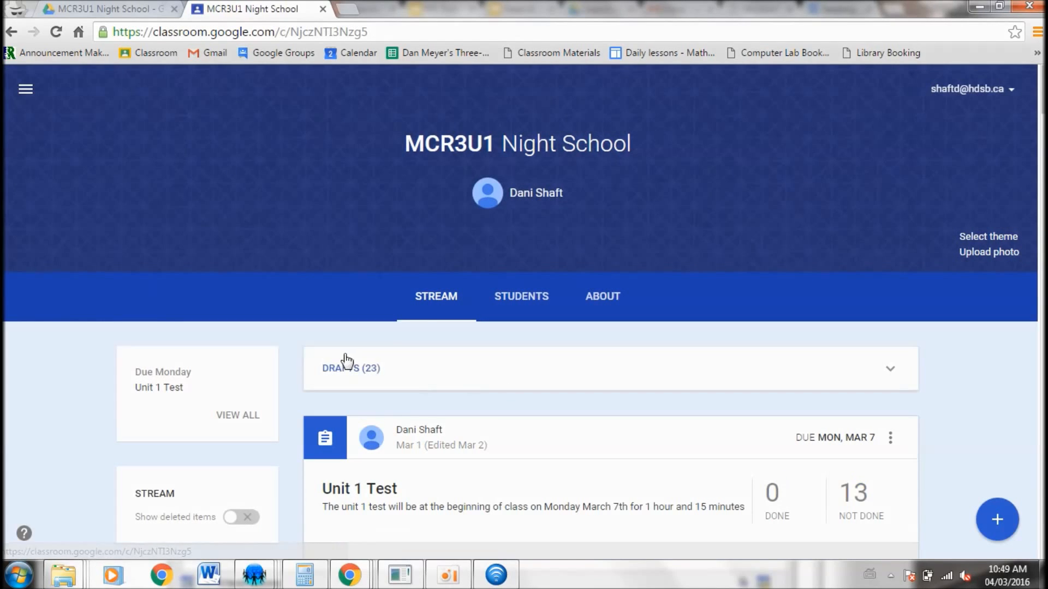
click(597, 302)
scroll(458, 391, down, 4)
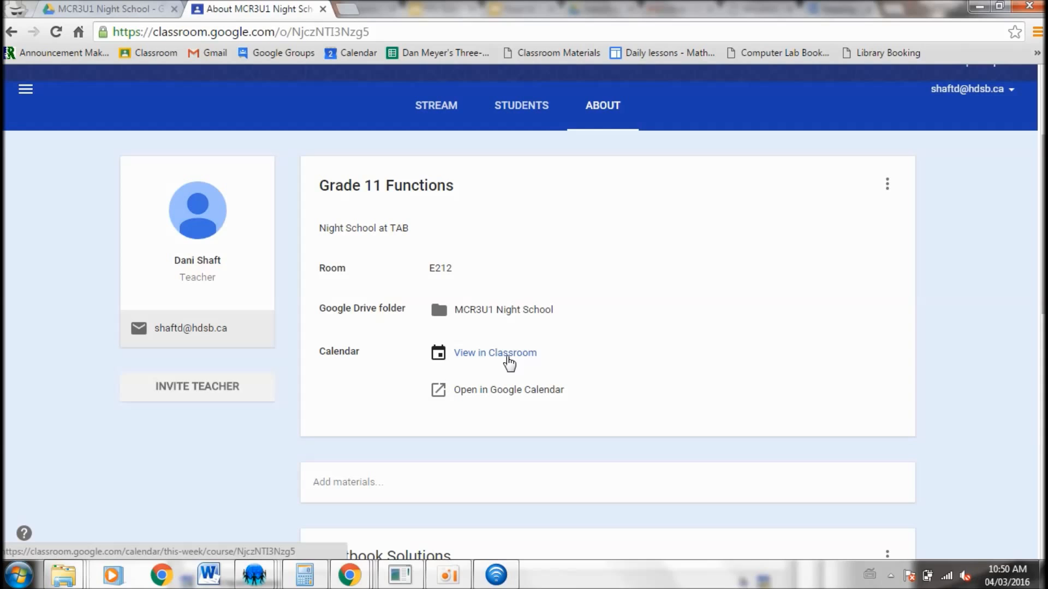
click(509, 356)
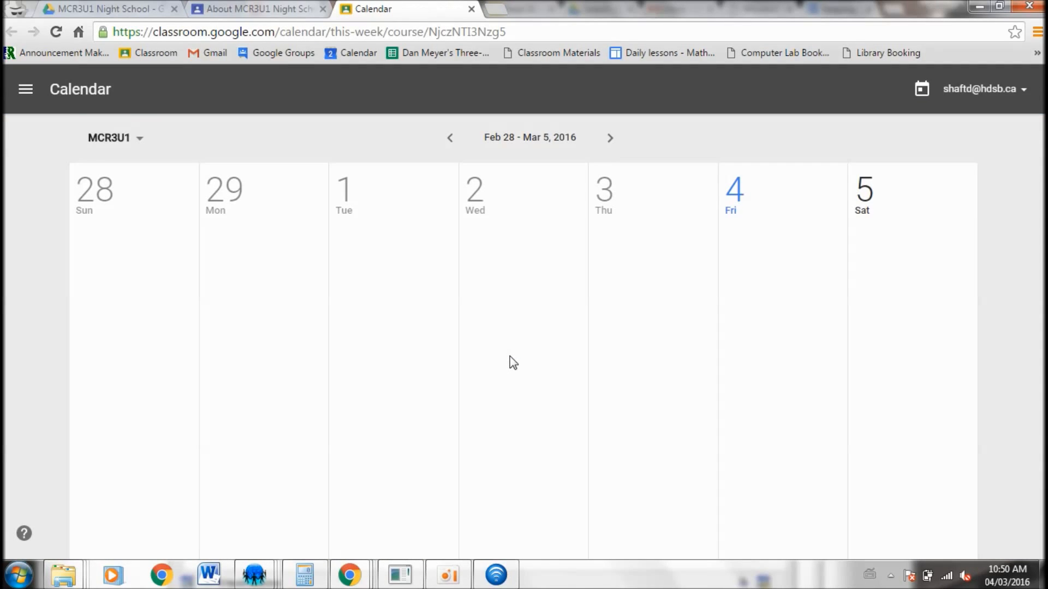
Advance the MCR3U1 calendar to the following week, then open the Work page of submissions to review
click(611, 139)
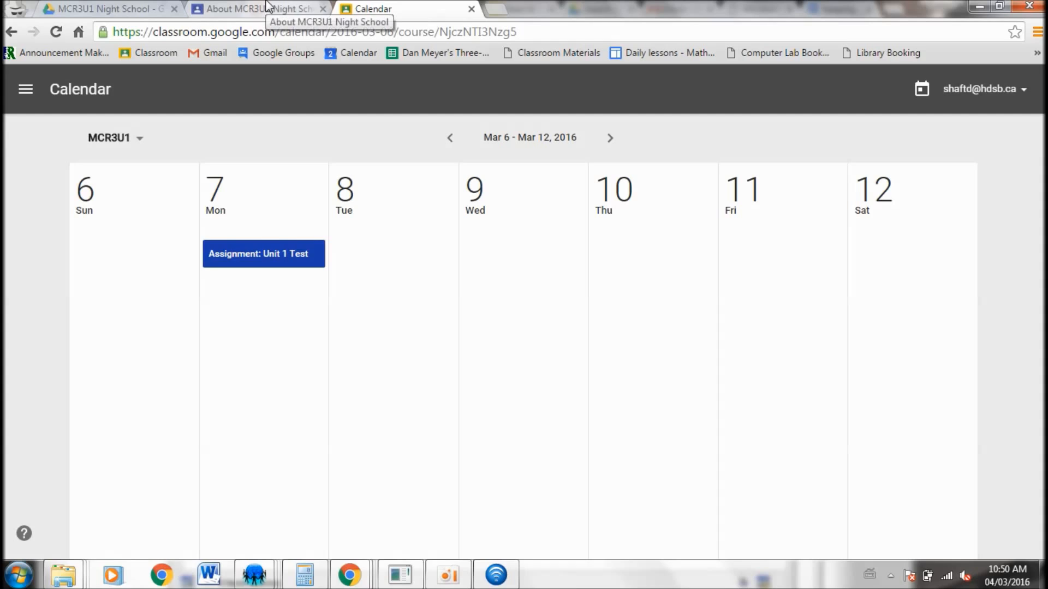
click(26, 89)
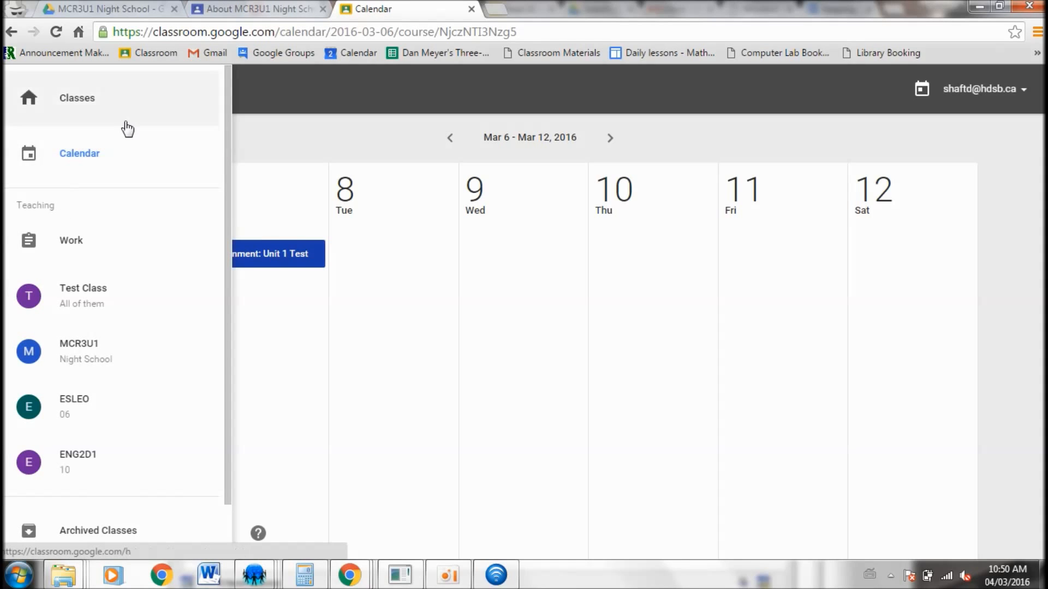
click(90, 260)
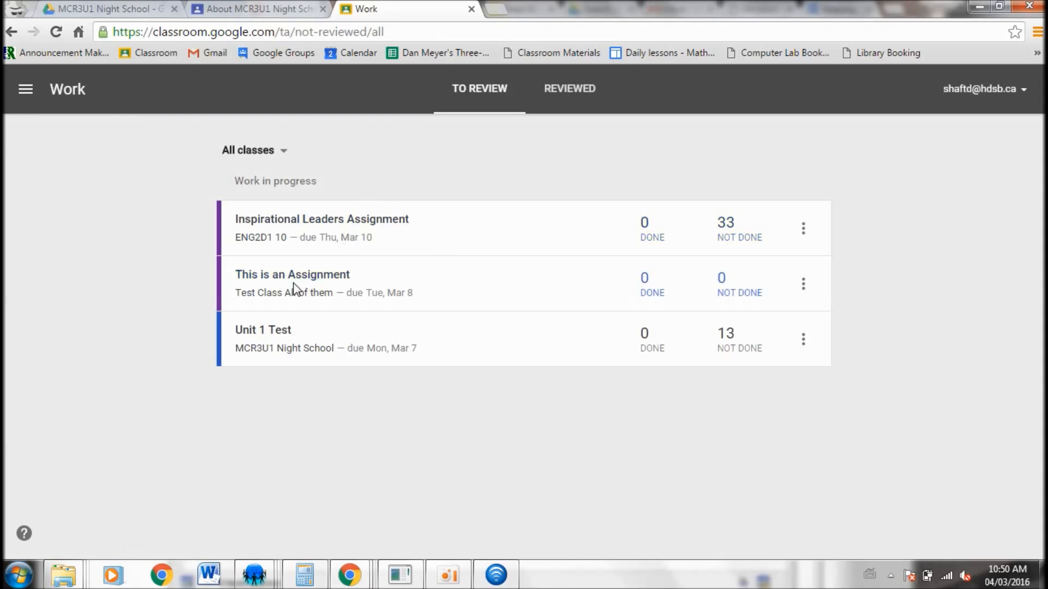
Open the Inspirational Leaders Assignment's student work and update its point value to 50
click(358, 223)
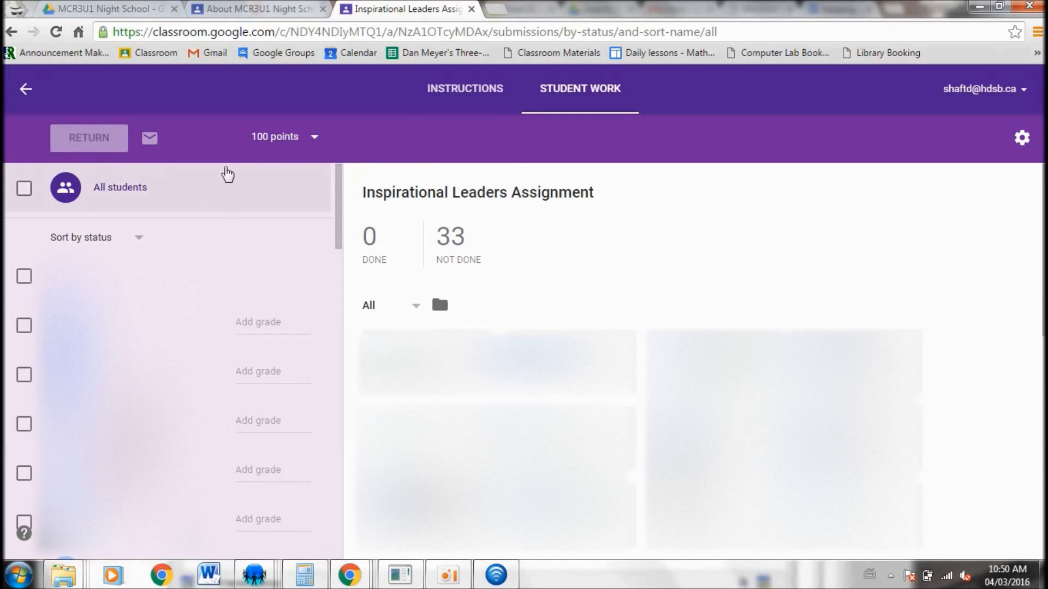
click(270, 136)
text(50)
key(Return)
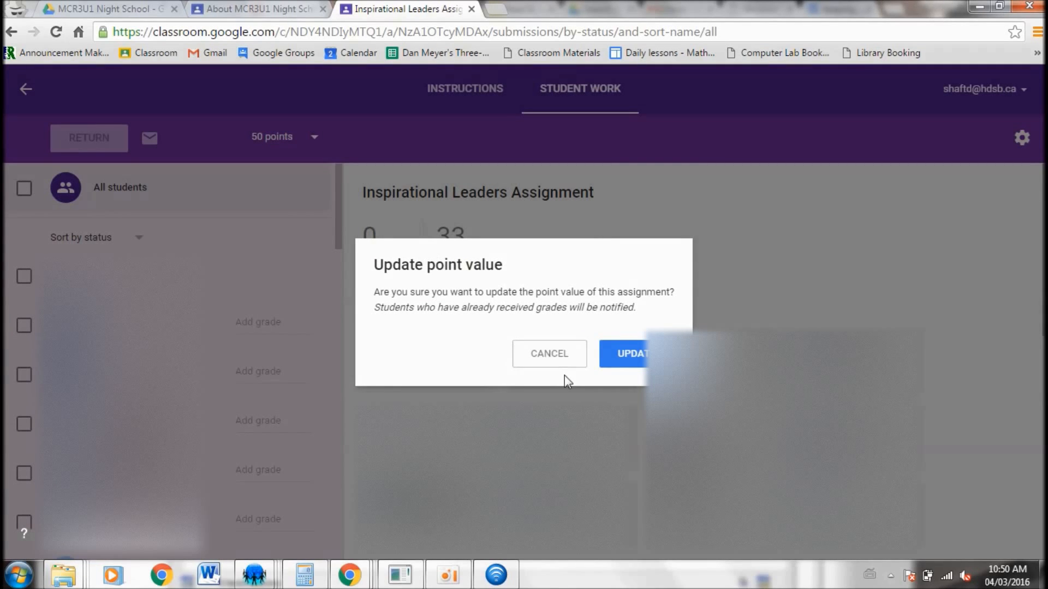
click(622, 354)
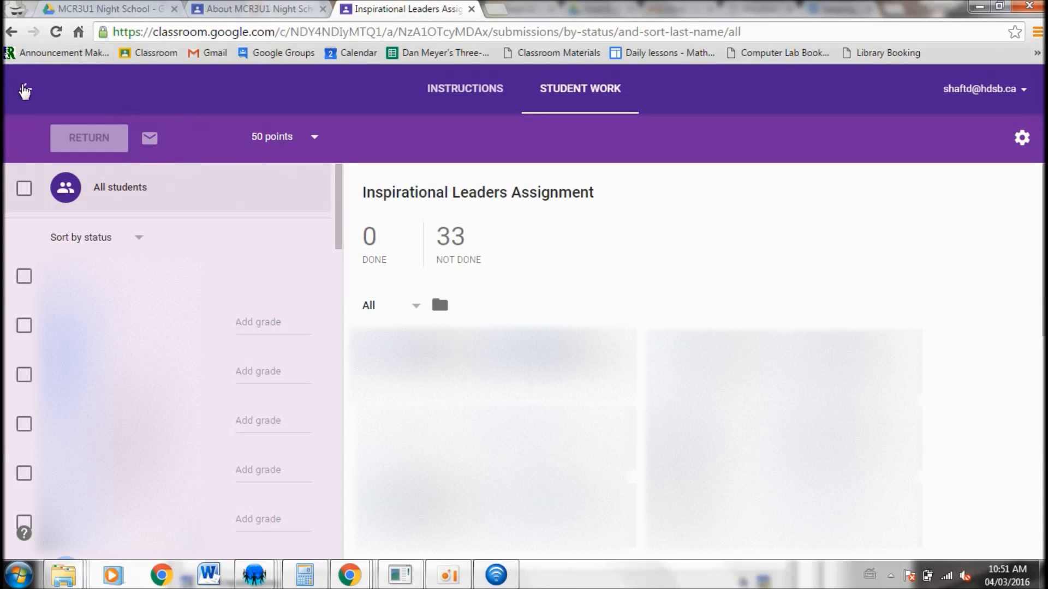
Go to Test Class and create a question "What is the meaning of life?" with instructions "answer my questions"
click(26, 92)
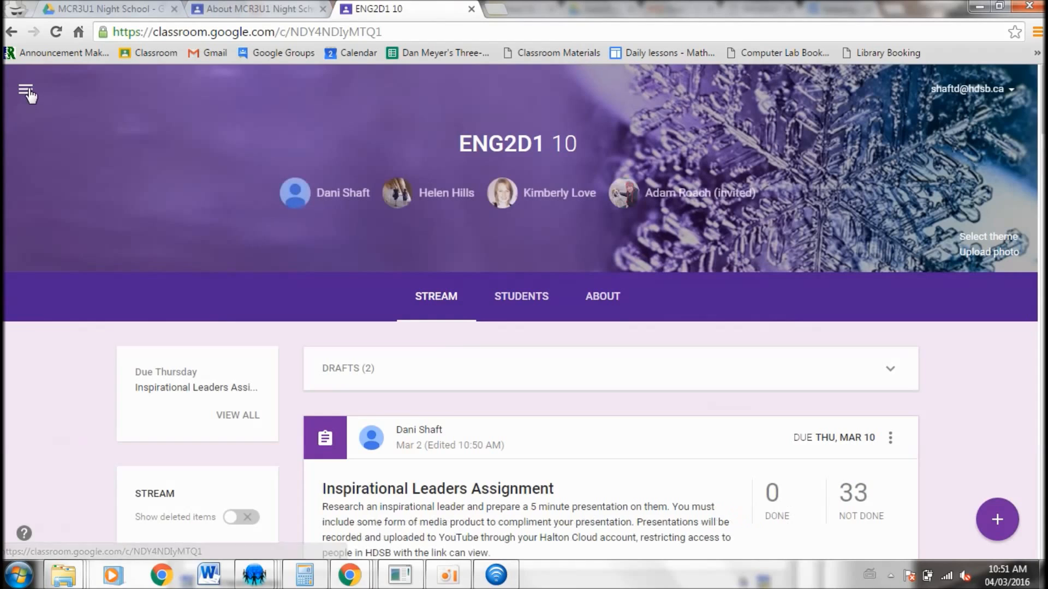
click(26, 92)
click(82, 288)
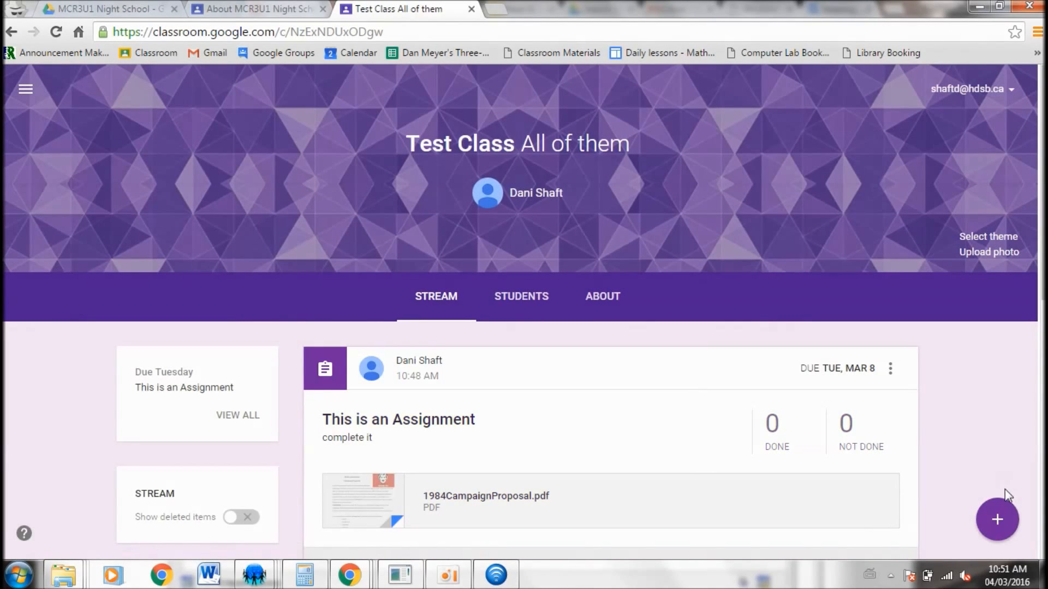
mouse_move(998, 519)
click(997, 367)
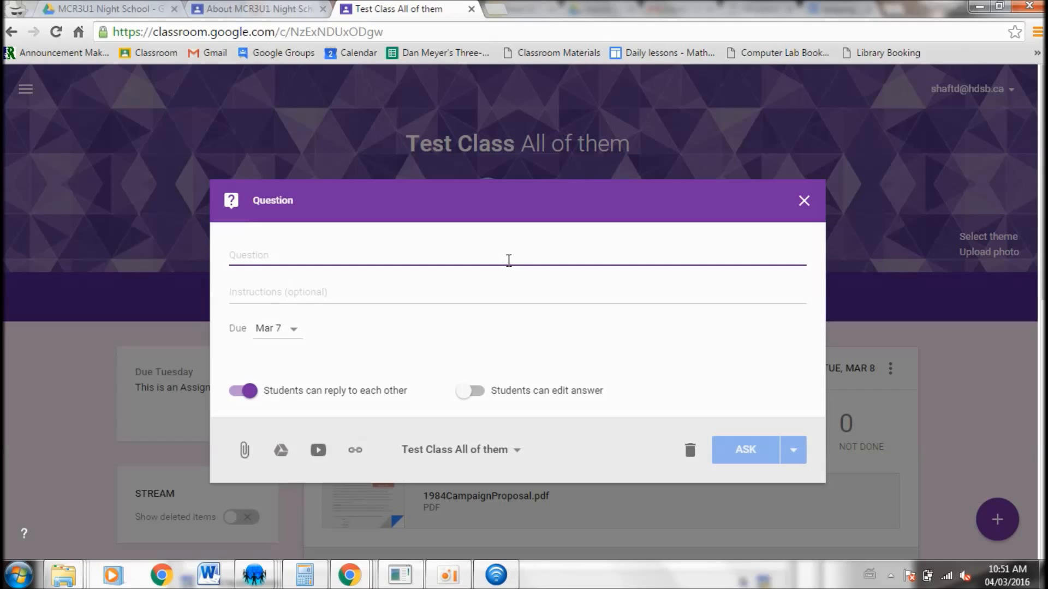
text(W)
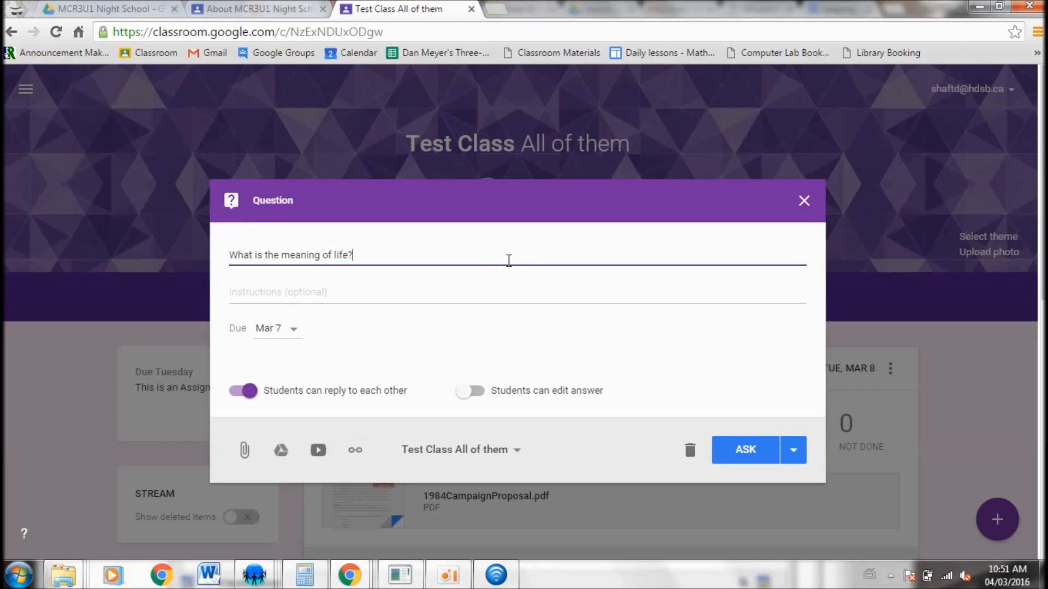
click(321, 300)
text(answer)
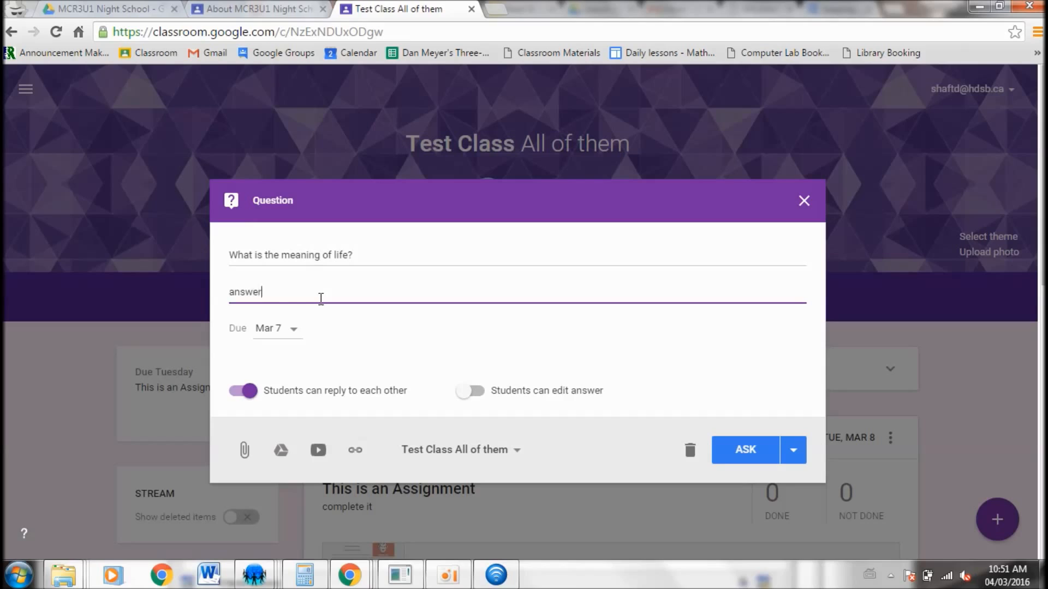
text( my questions)
Set the question's due date to Mar 7, 2016, allow students to edit answers, and ask it
click(293, 334)
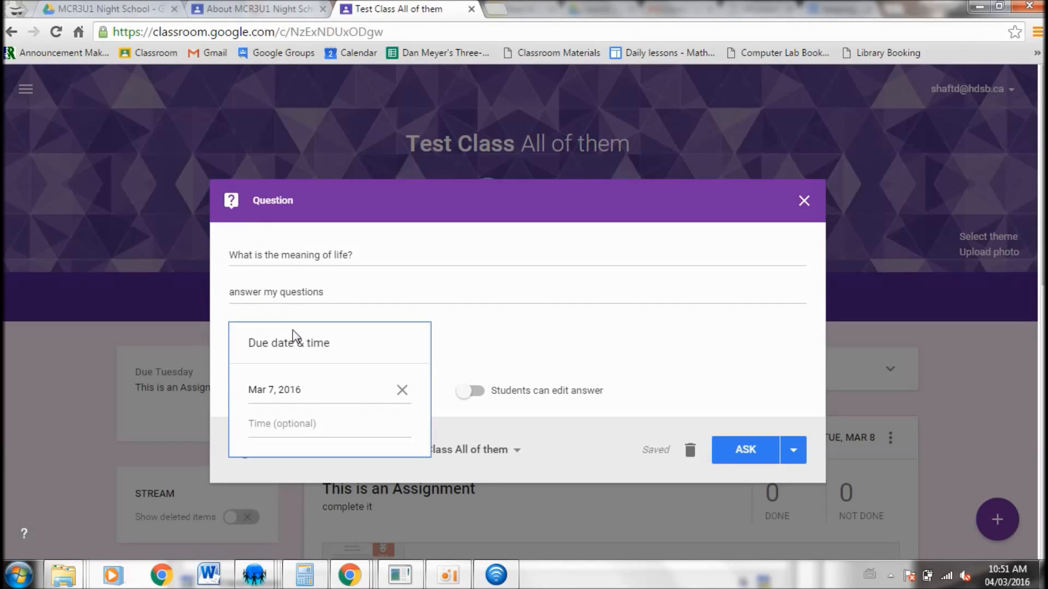
click(298, 402)
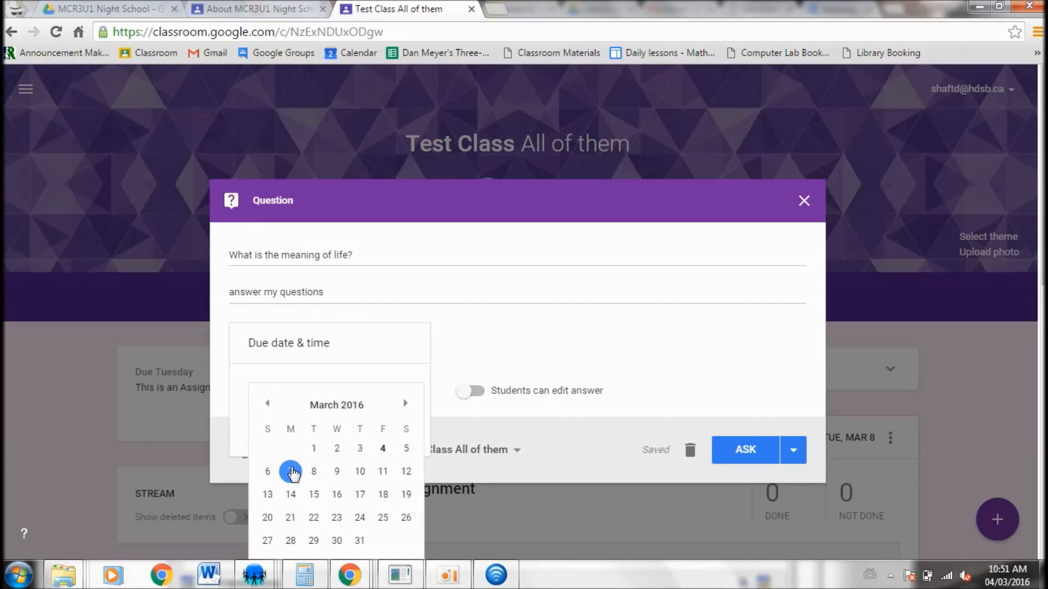
click(292, 470)
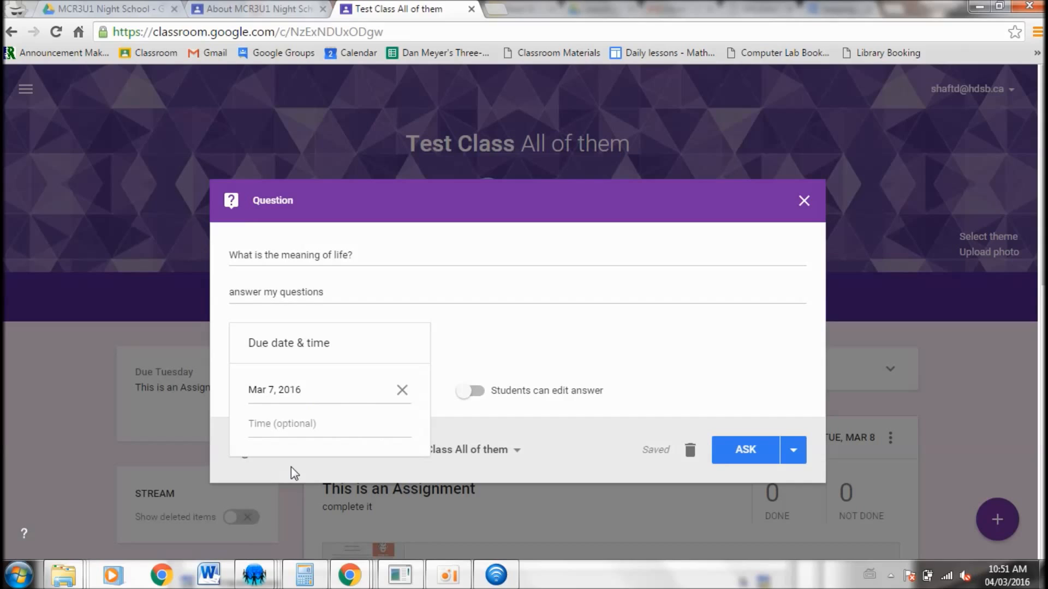
click(507, 306)
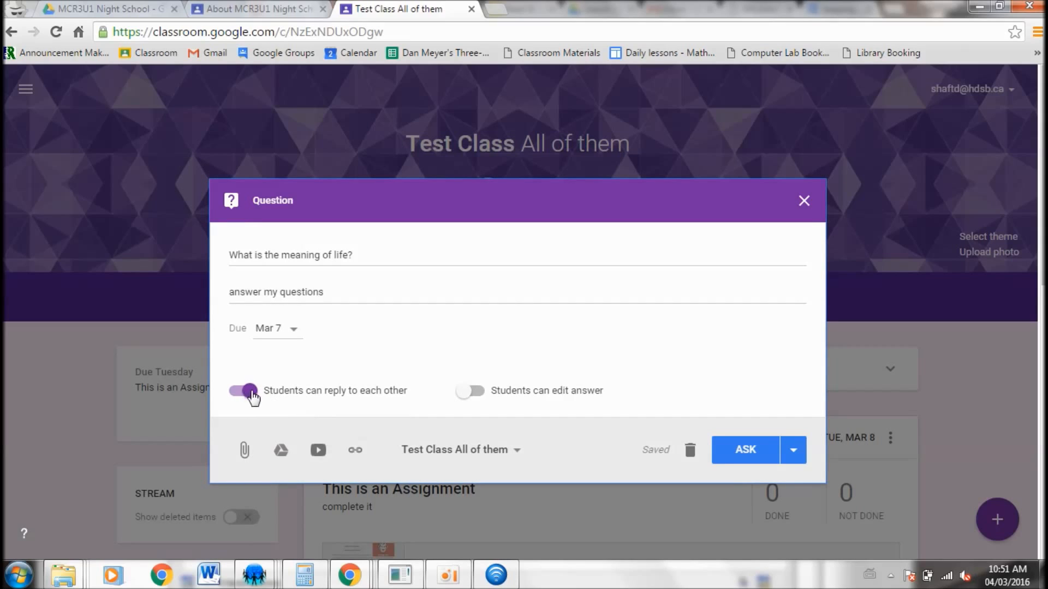
click(475, 395)
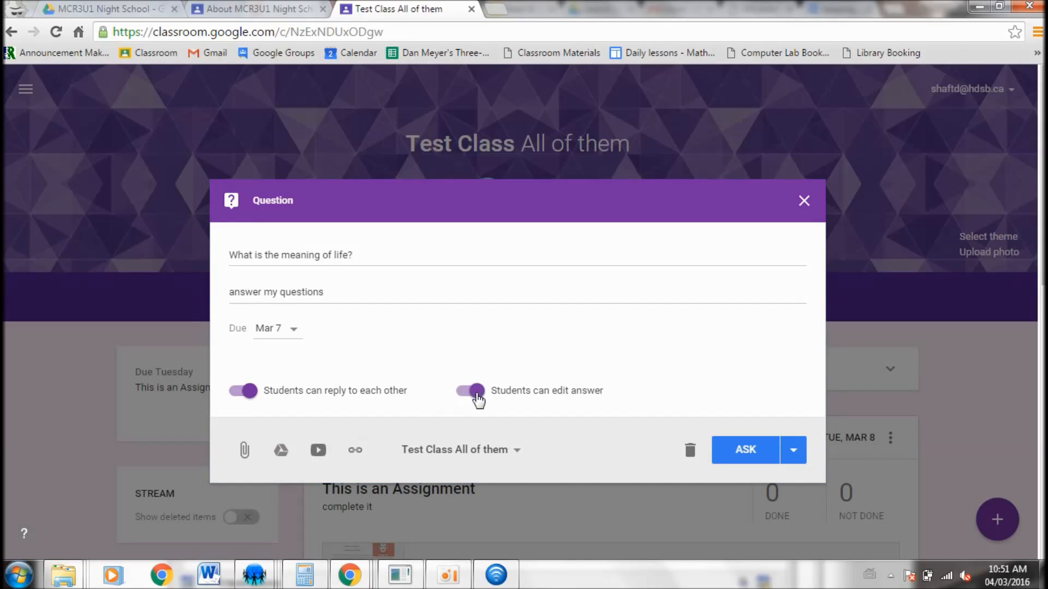
click(752, 456)
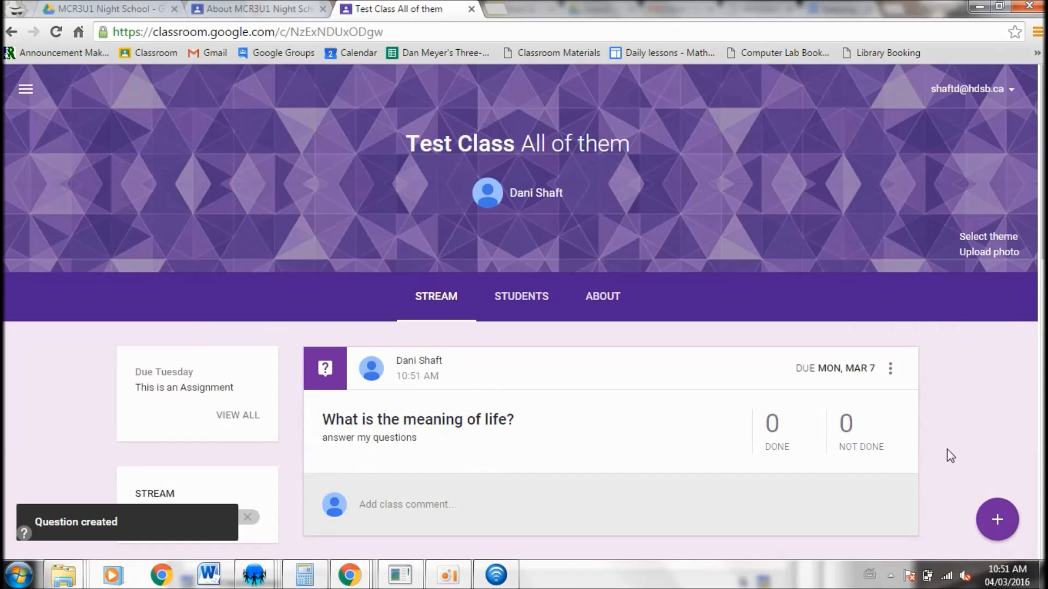
Open the new question's student answers and details page, check its options, and return to the stream
click(405, 423)
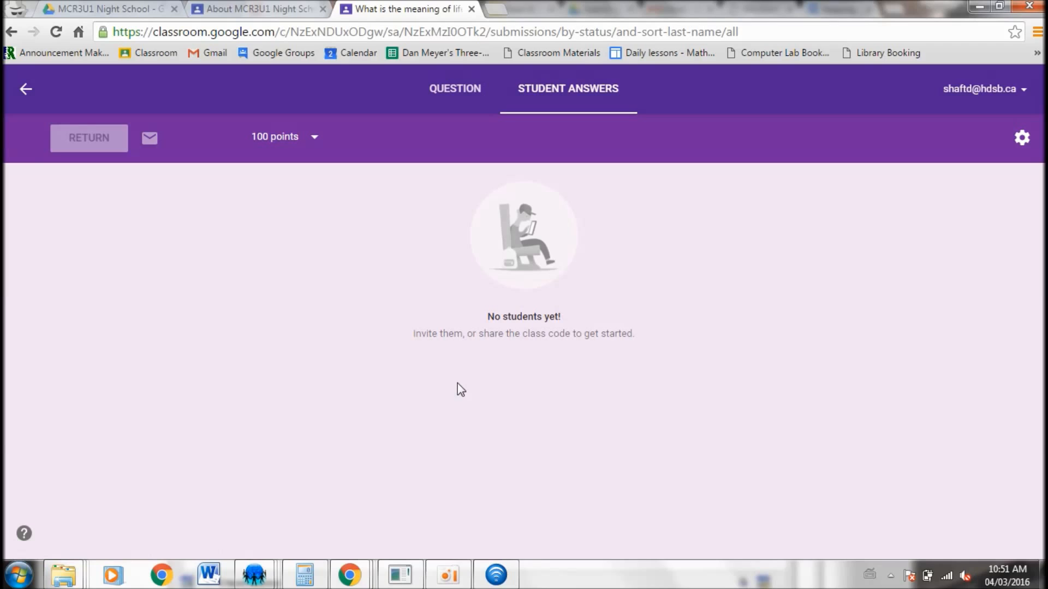
click(470, 98)
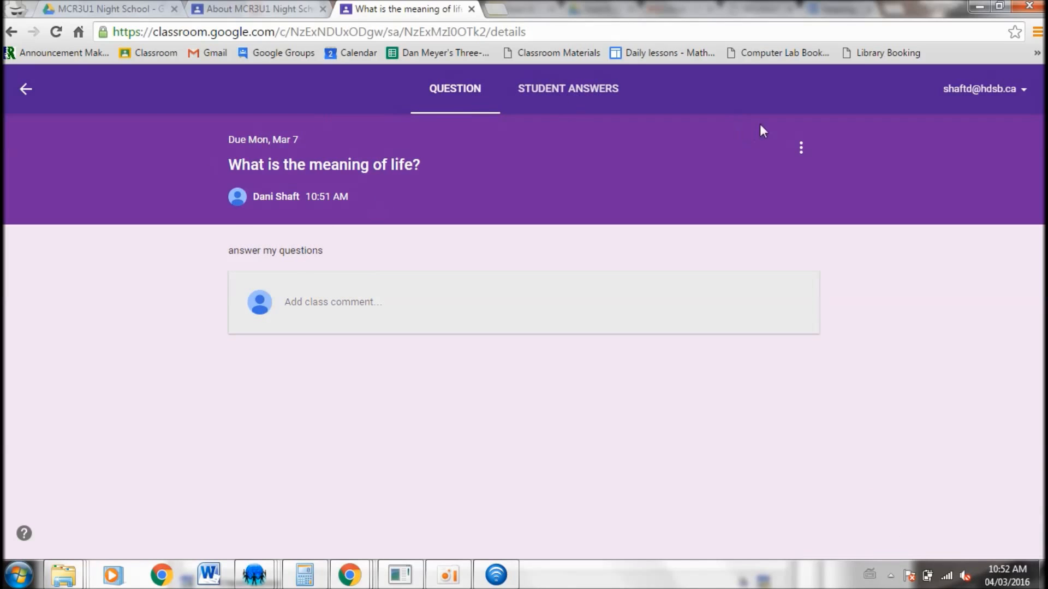
click(802, 153)
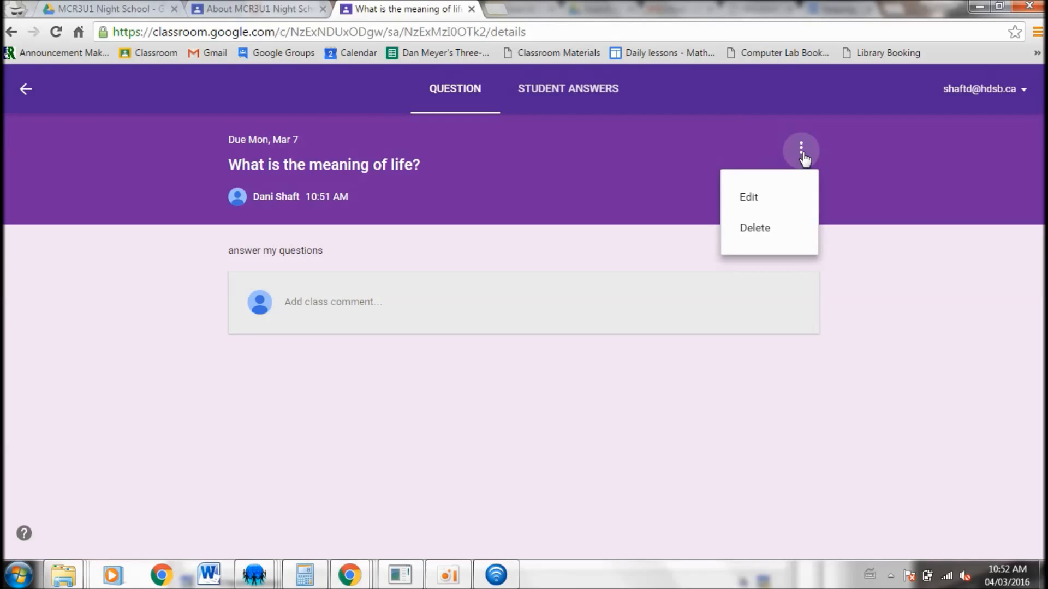
click(26, 89)
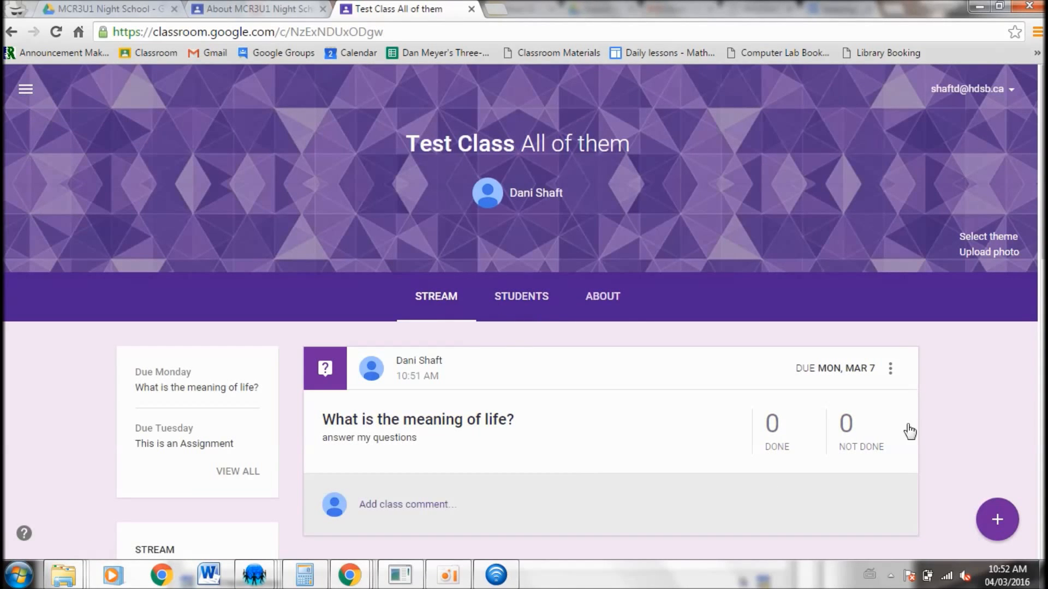
Examine the options menu of the "Today is the first day of class." announcement in the stream
middle_click(938, 397)
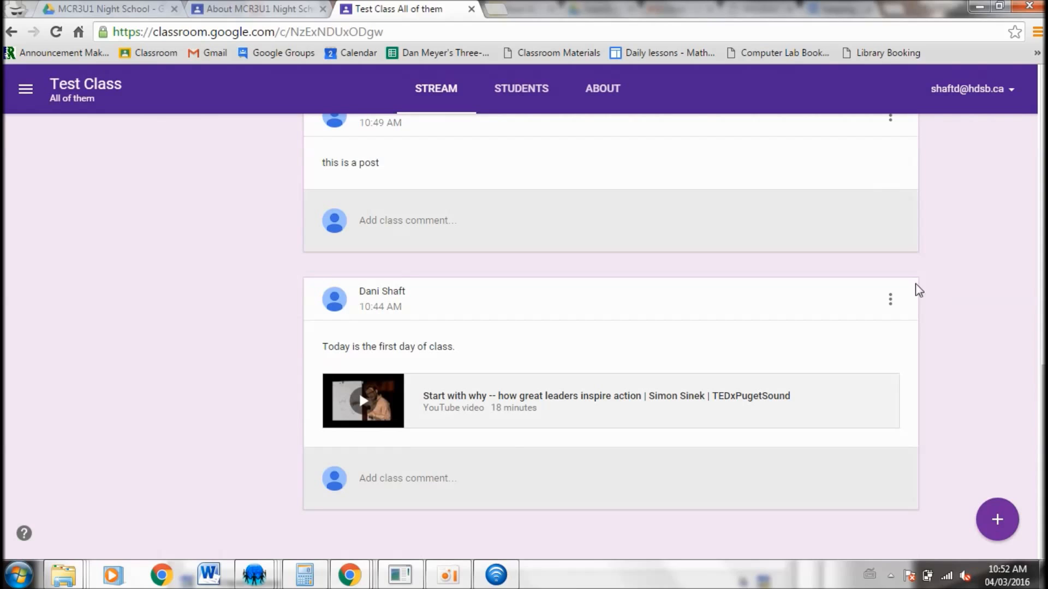
click(889, 299)
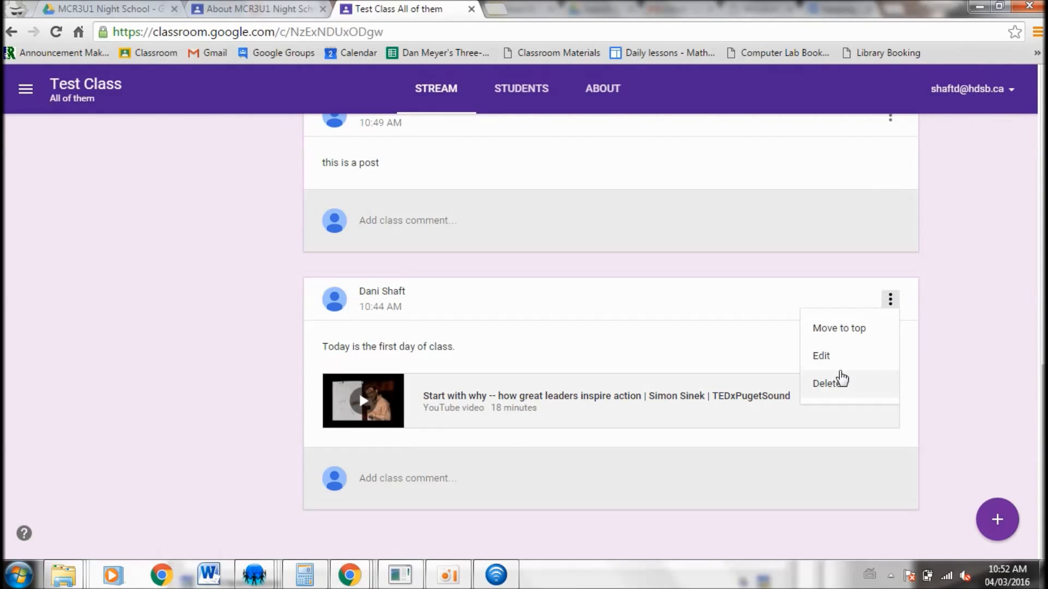
click(717, 263)
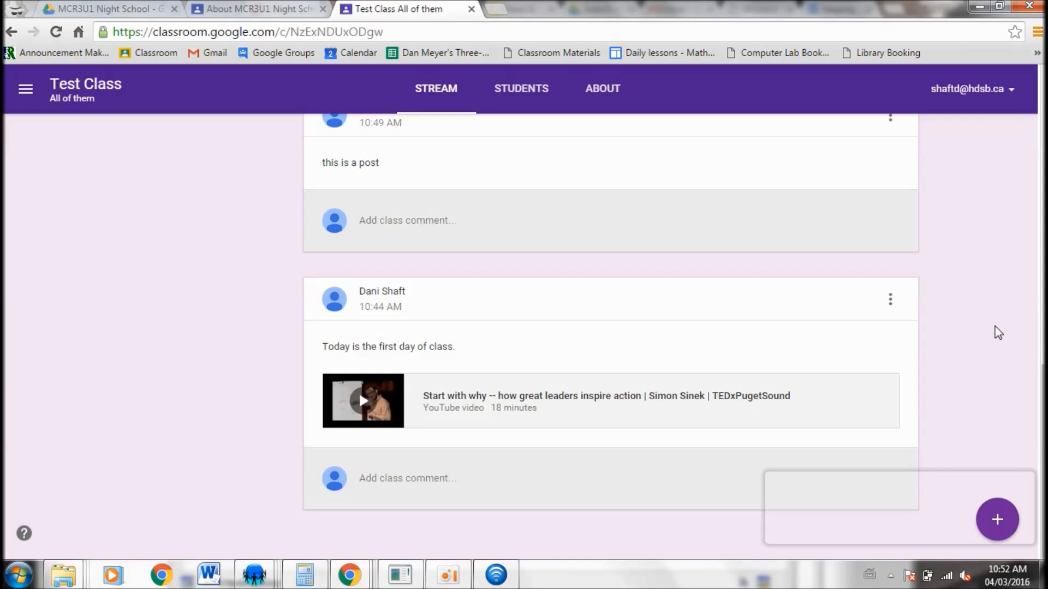
scroll(999, 333, up, 15)
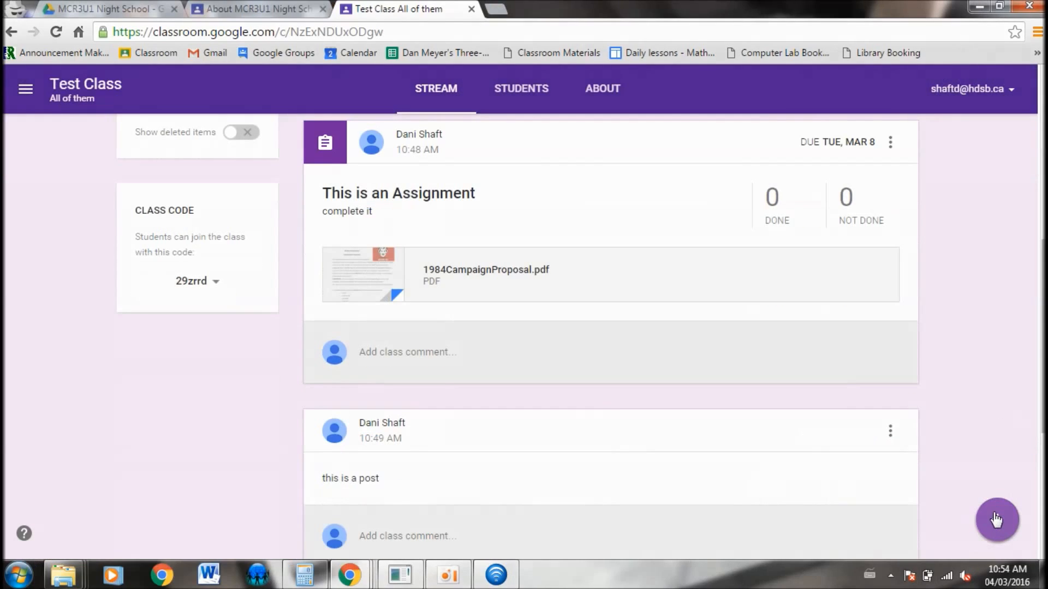
Start reusing an existing post, choosing the MCR3U1 Night School class as the source
mouse_move(997, 516)
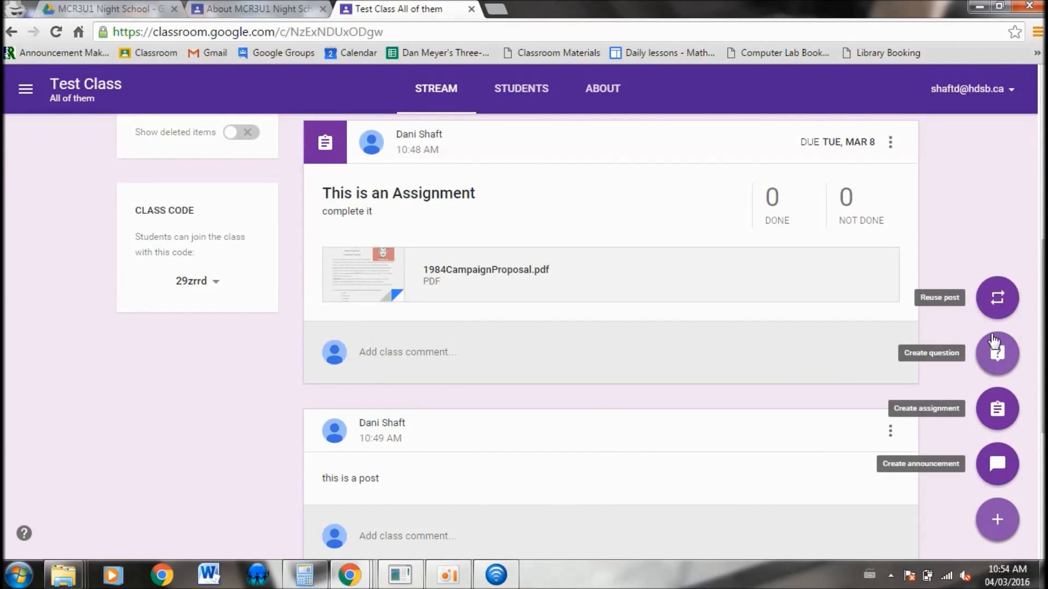
click(996, 298)
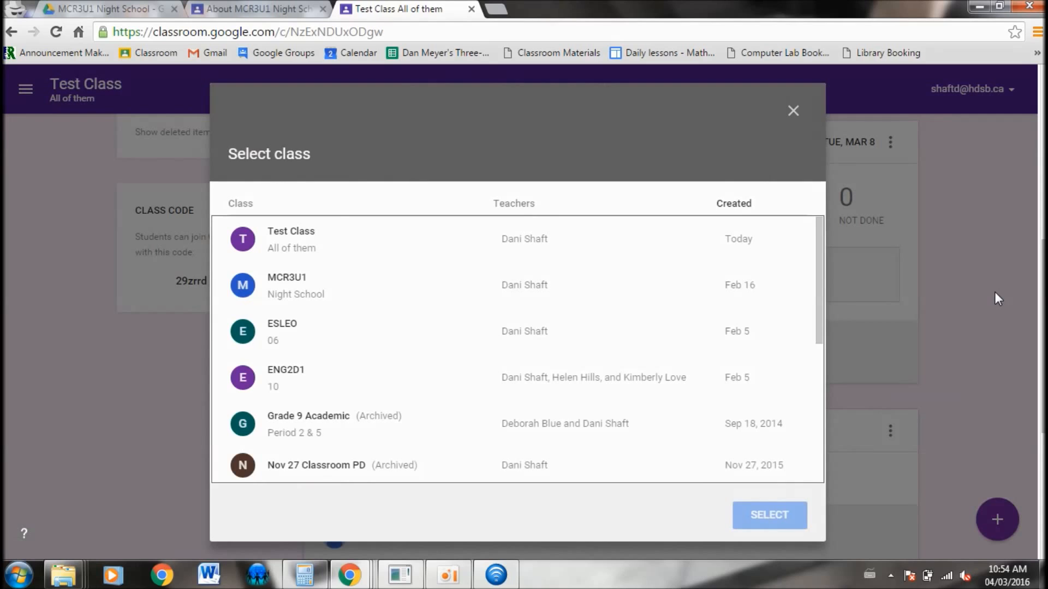
middle_click(355, 382)
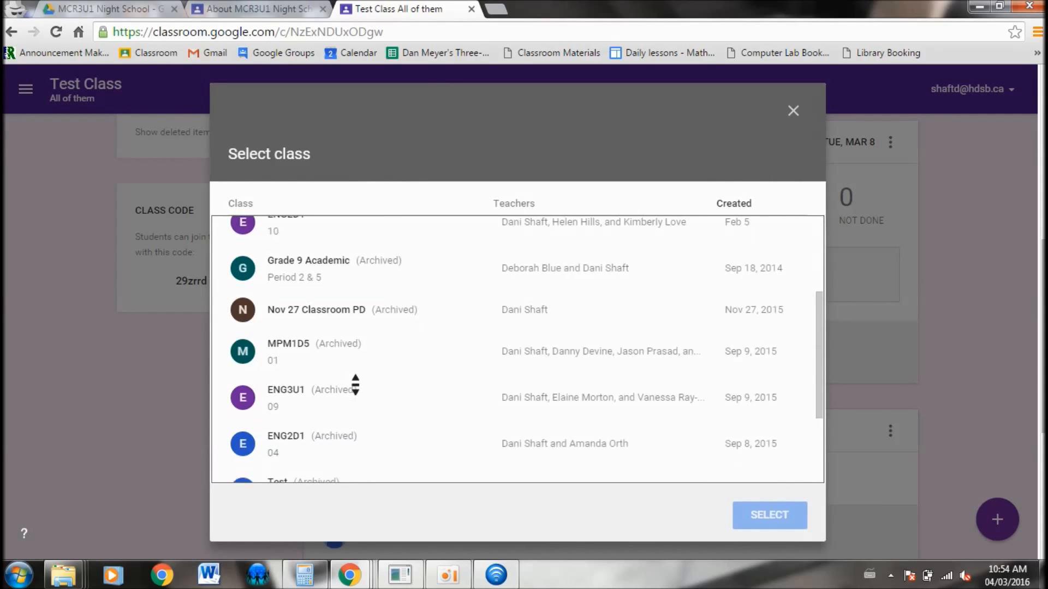
scroll(354, 385, up, 3)
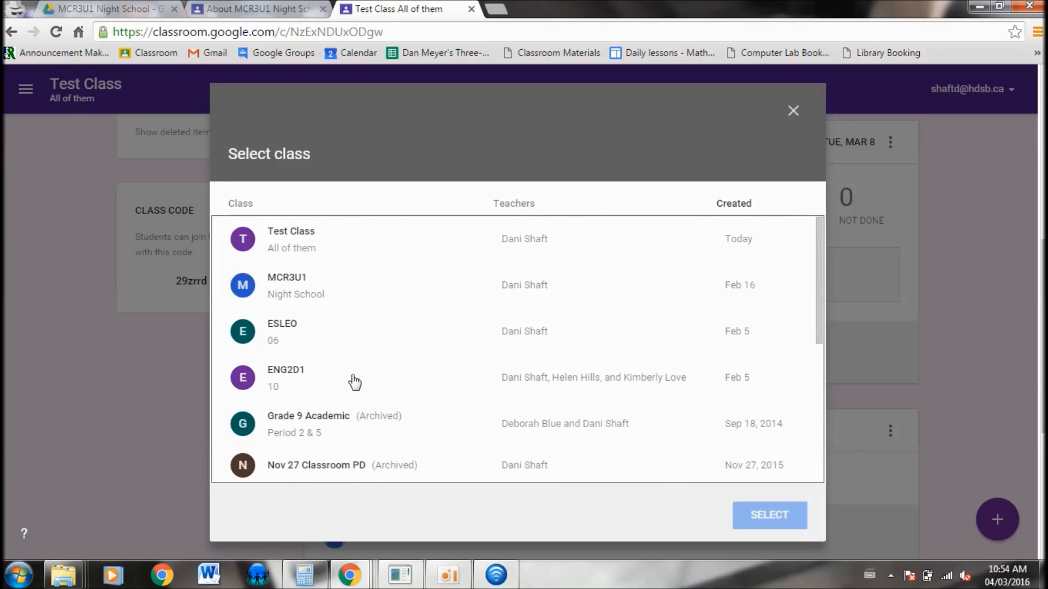
click(306, 290)
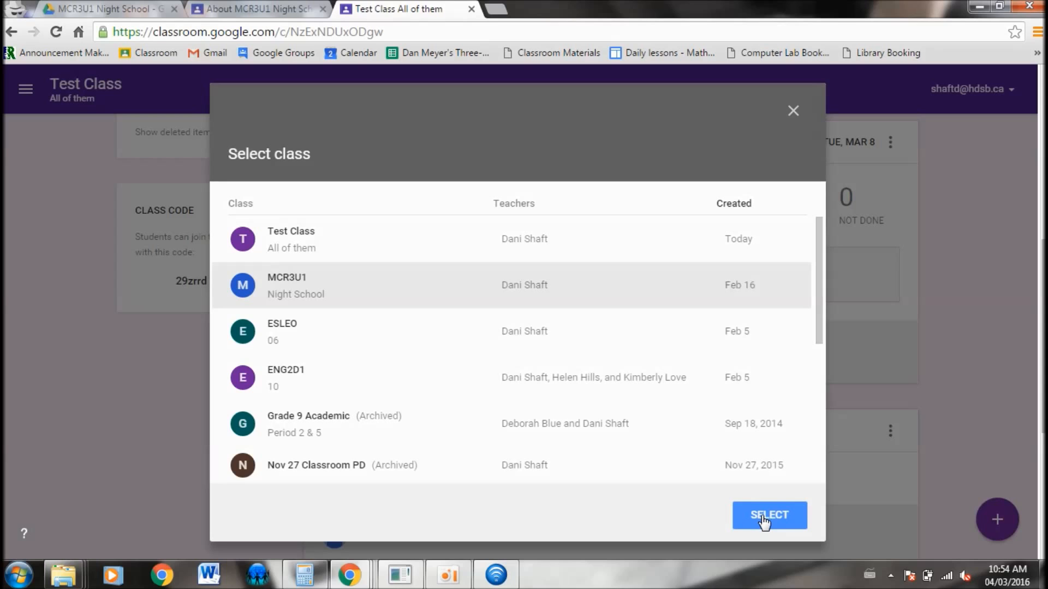
click(770, 515)
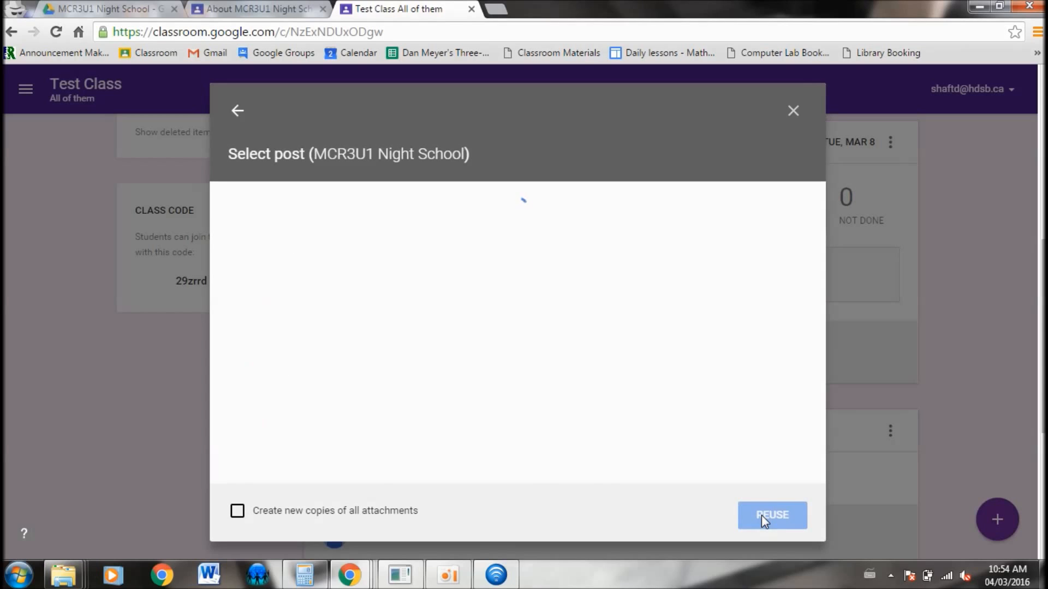
Reuse the "Wednesday Feb 17th: Topic 3: Unit 1 Lesson 3: Solving By Factoring" post in Test Class
middle_click(459, 341)
scroll(460, 342, down, 5)
scroll(460, 342, down, 10)
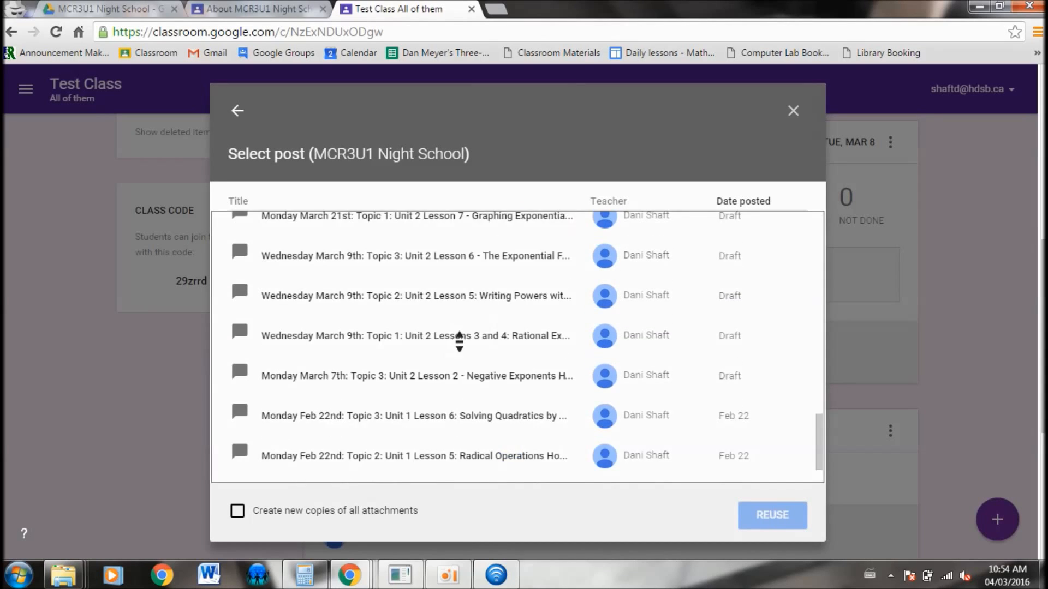
scroll(458, 335, up, 18)
middle_click(459, 339)
scroll(458, 340, down, 15)
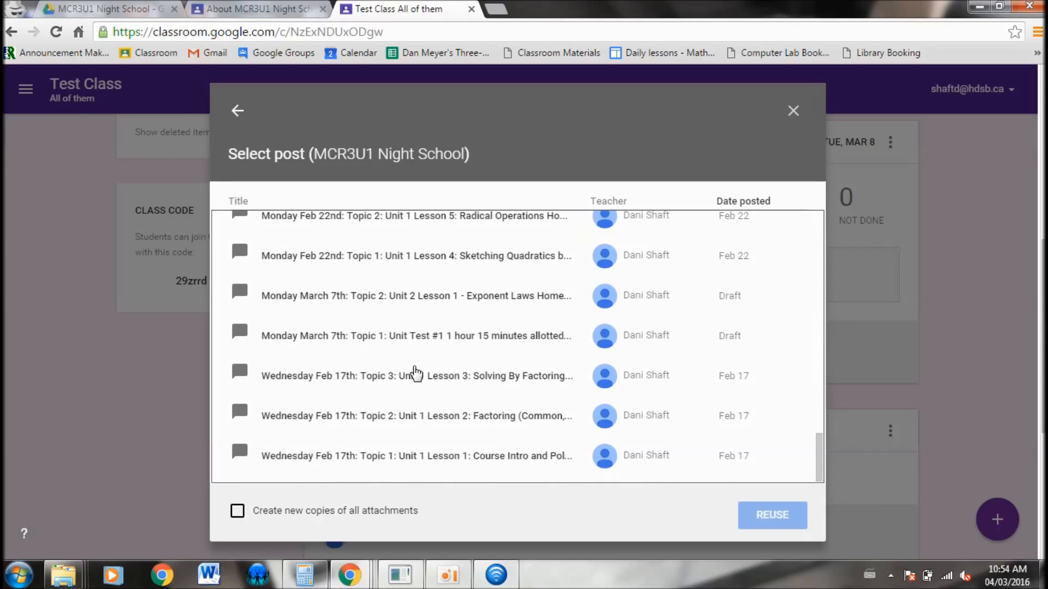
click(420, 381)
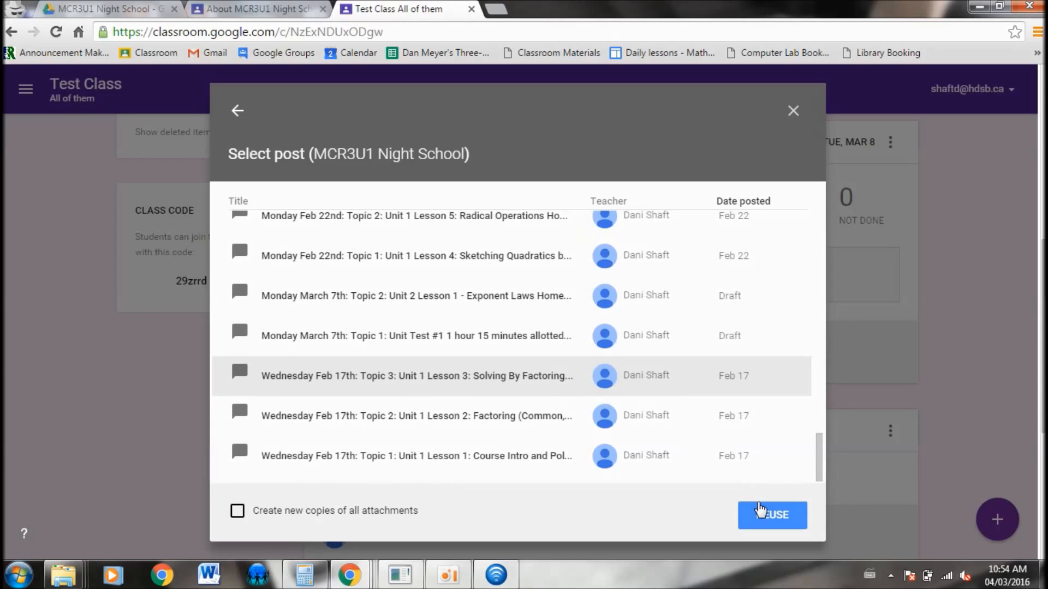
click(758, 514)
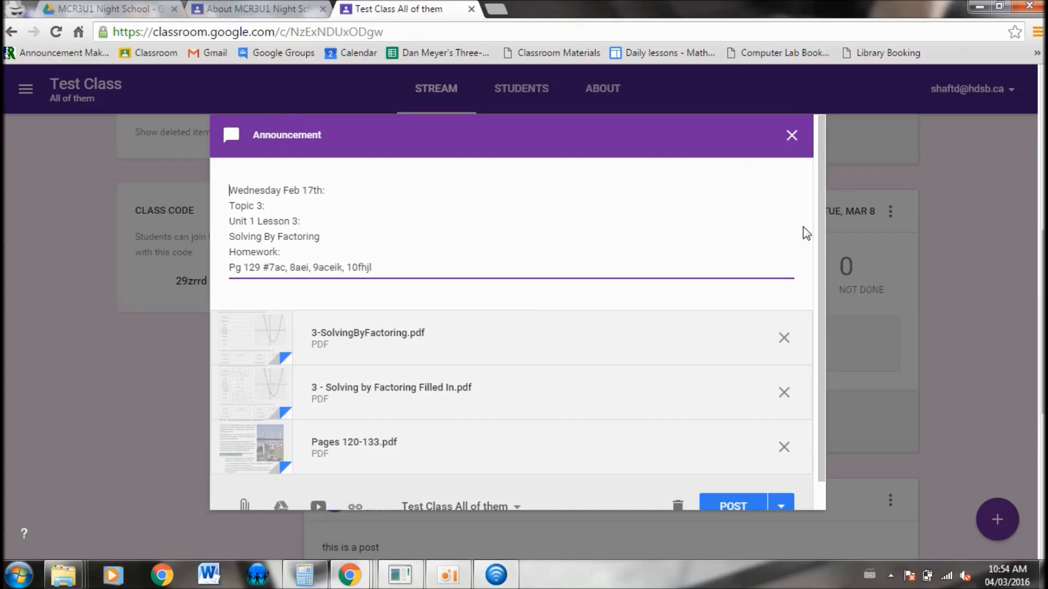
Save the reused Feb 17th announcement as a draft instead of posting it
scroll(744, 273, down, 2)
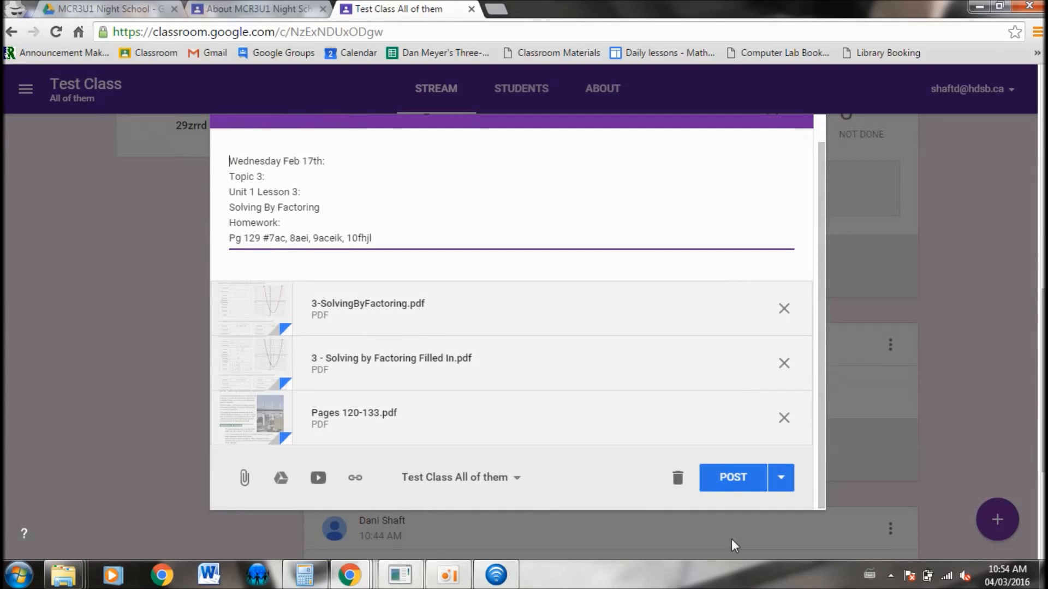
click(782, 478)
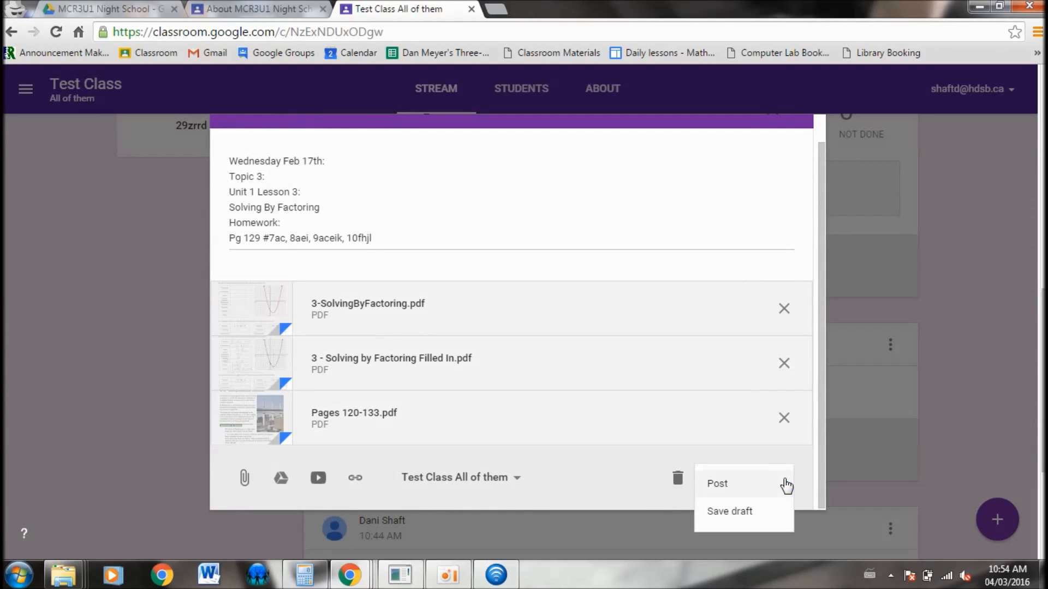
click(741, 512)
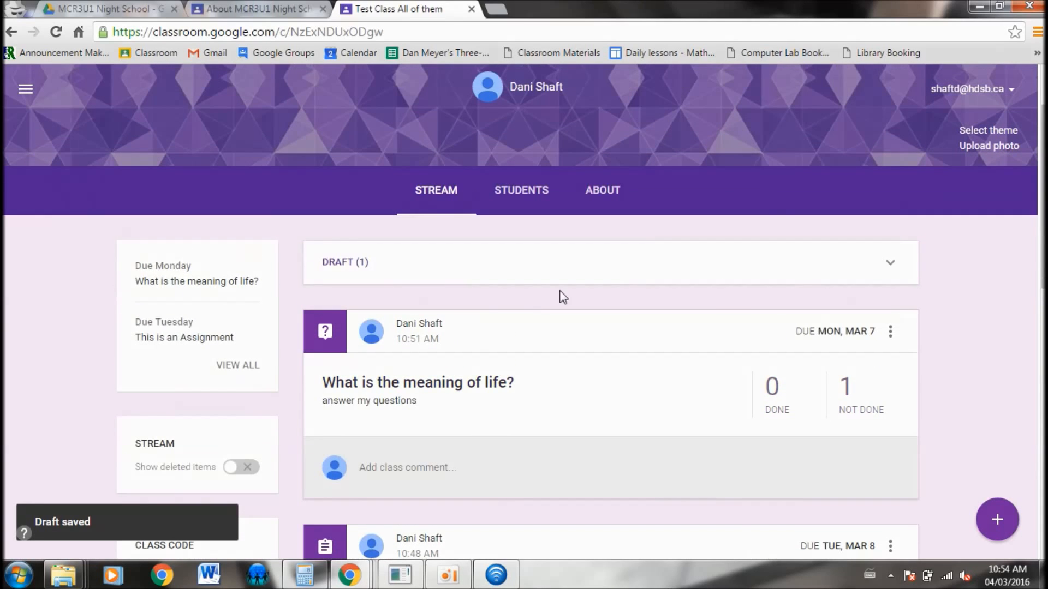
Open the saved draft from the drafts section and post the announcement to Test Class
click(428, 273)
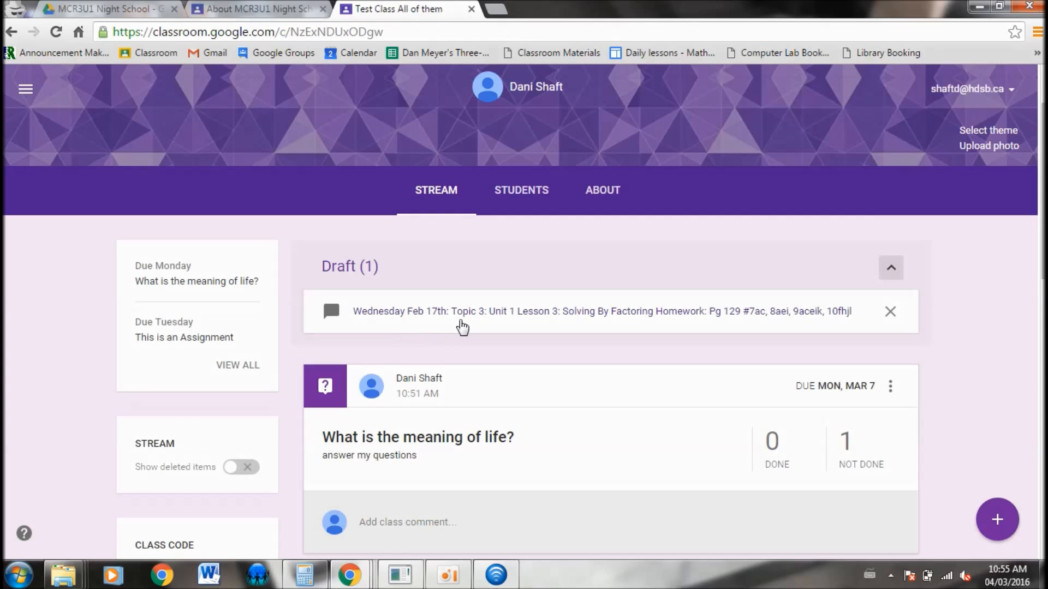
click(462, 327)
middle_click(668, 412)
middle_click(827, 555)
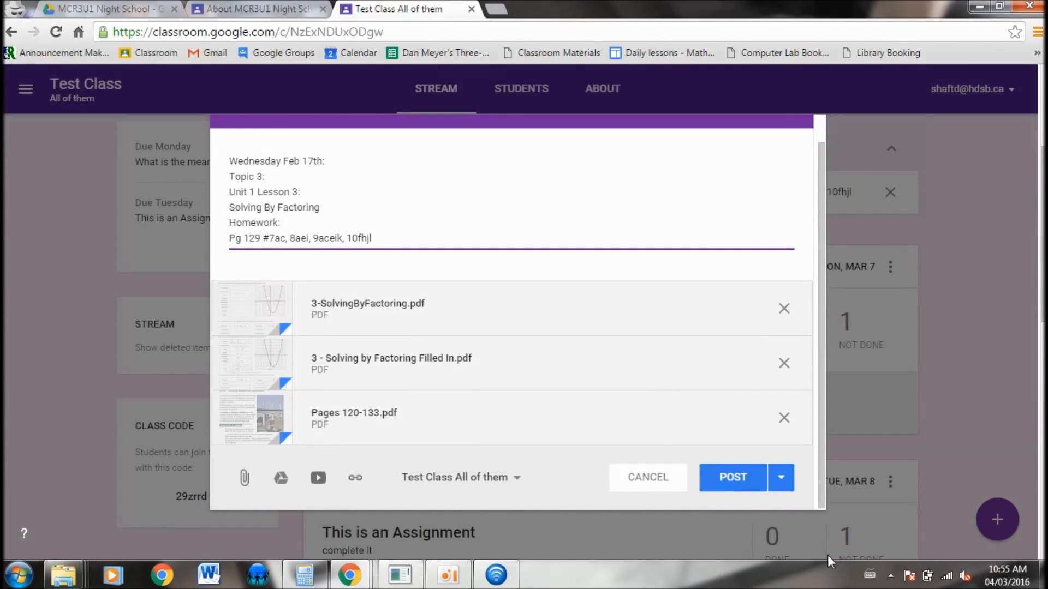
click(739, 486)
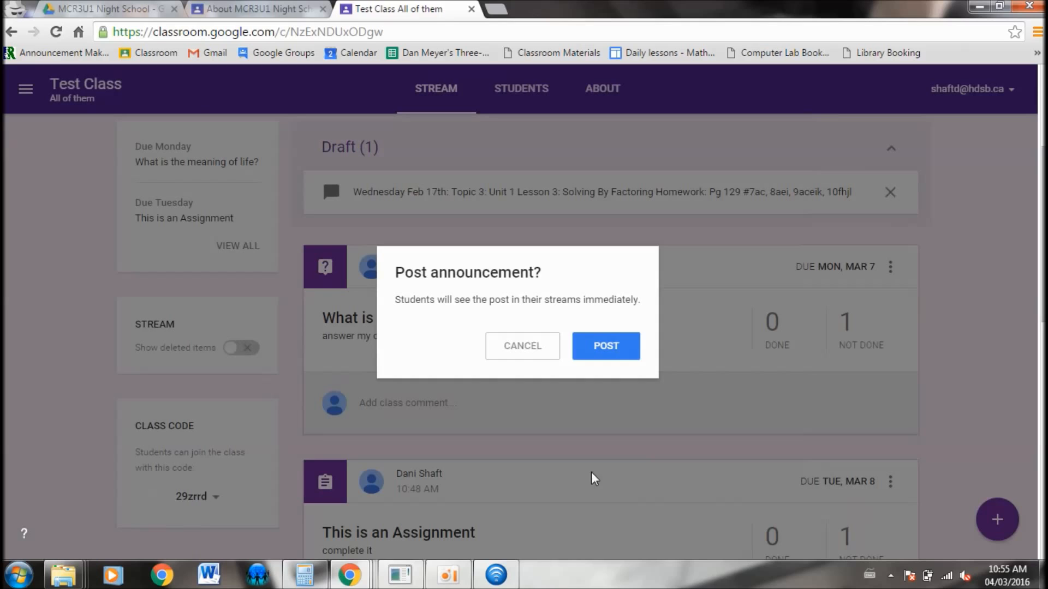
click(599, 346)
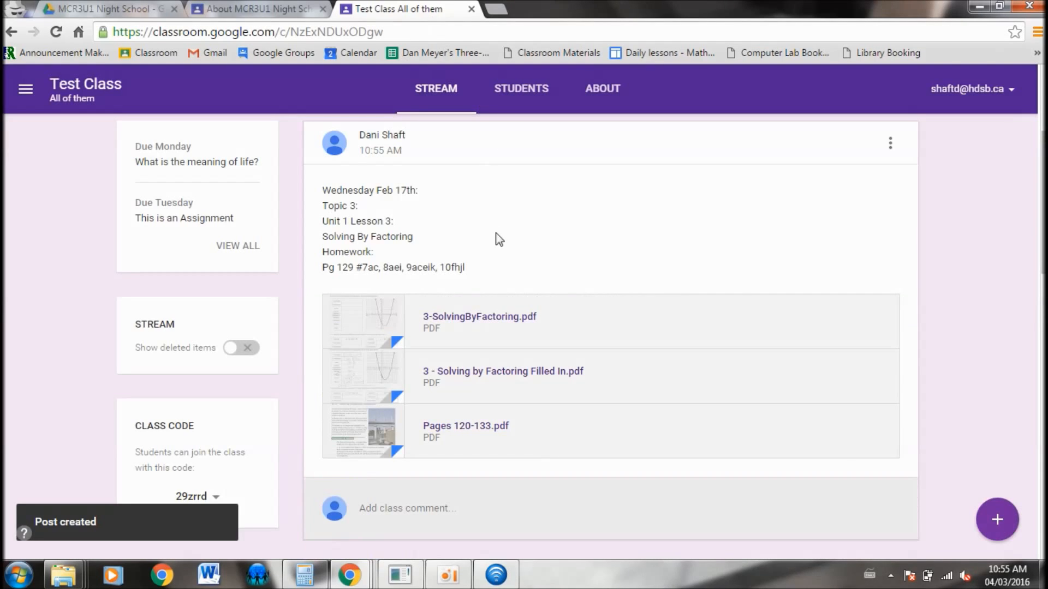
View the class's Students page and return to the stream
scroll(568, 288, down, 3)
scroll(568, 286, up, 5)
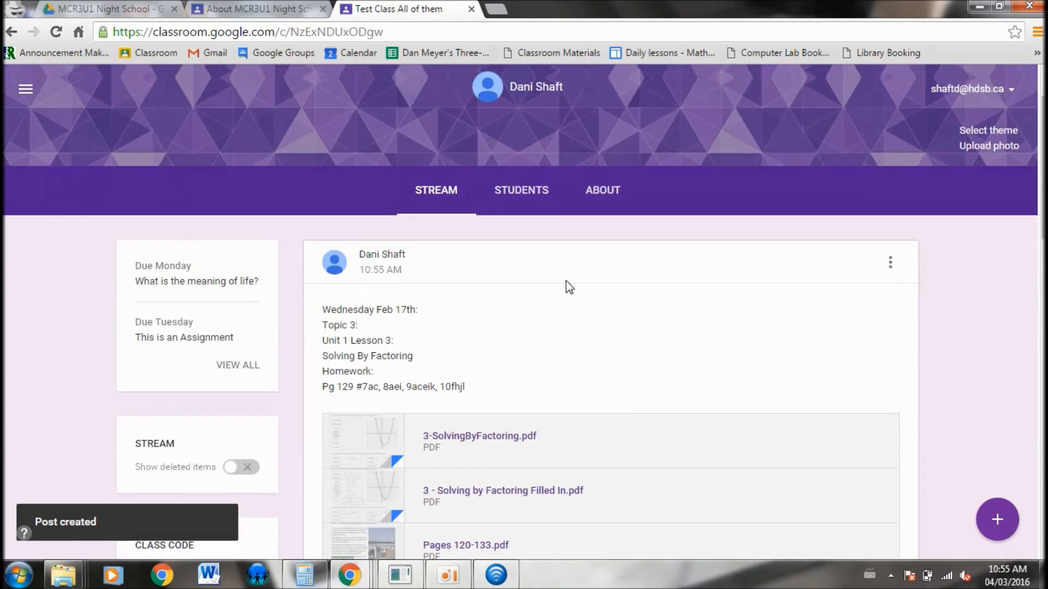
click(518, 188)
middle_click(518, 418)
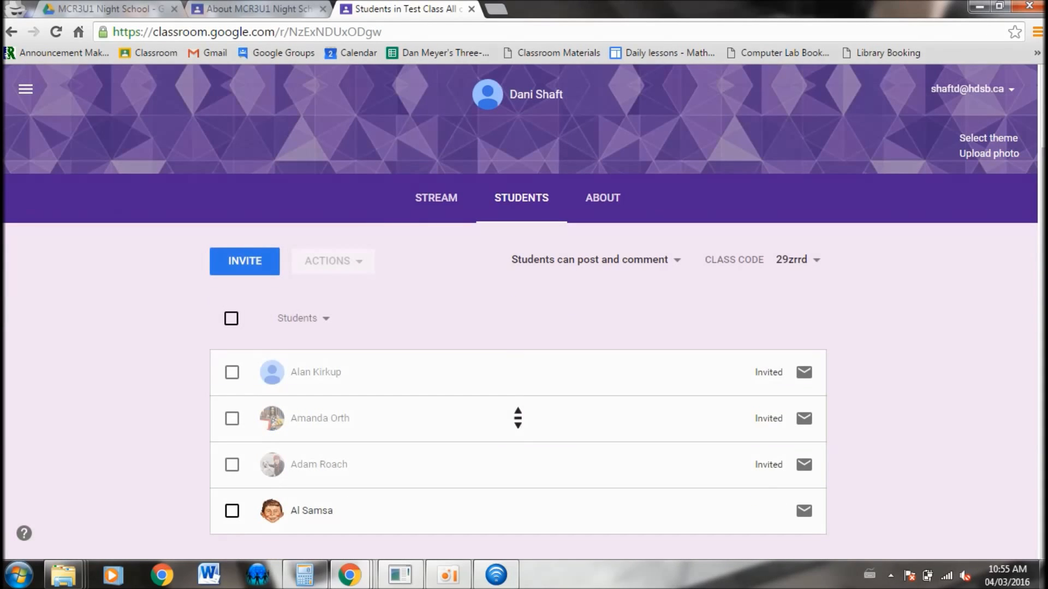
click(436, 204)
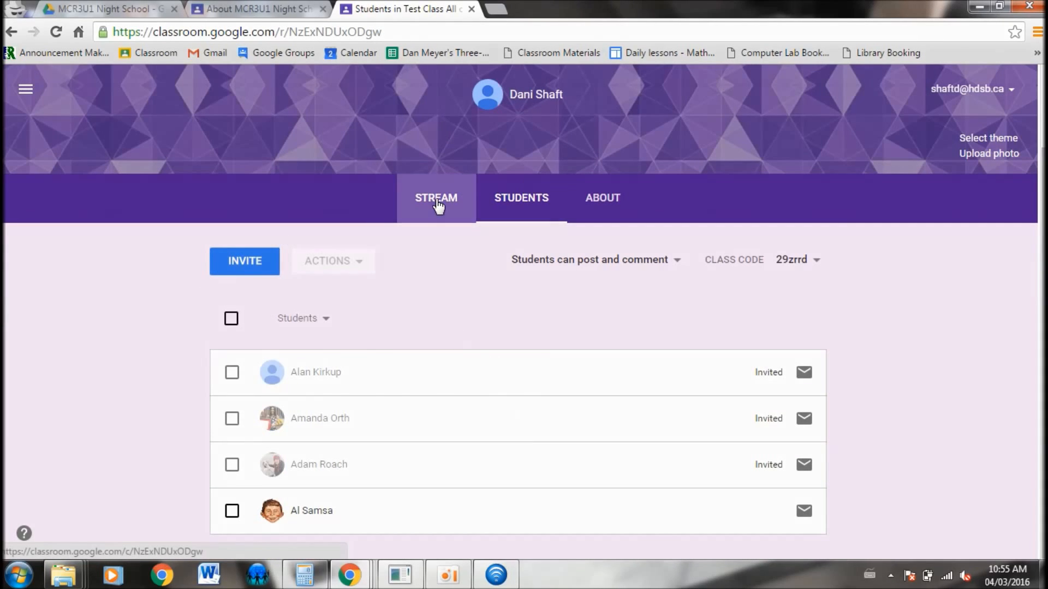
Open the "What is the meaning of life?" student answers and reply "Thanks for your response" to the submitted answer
middle_click(850, 443)
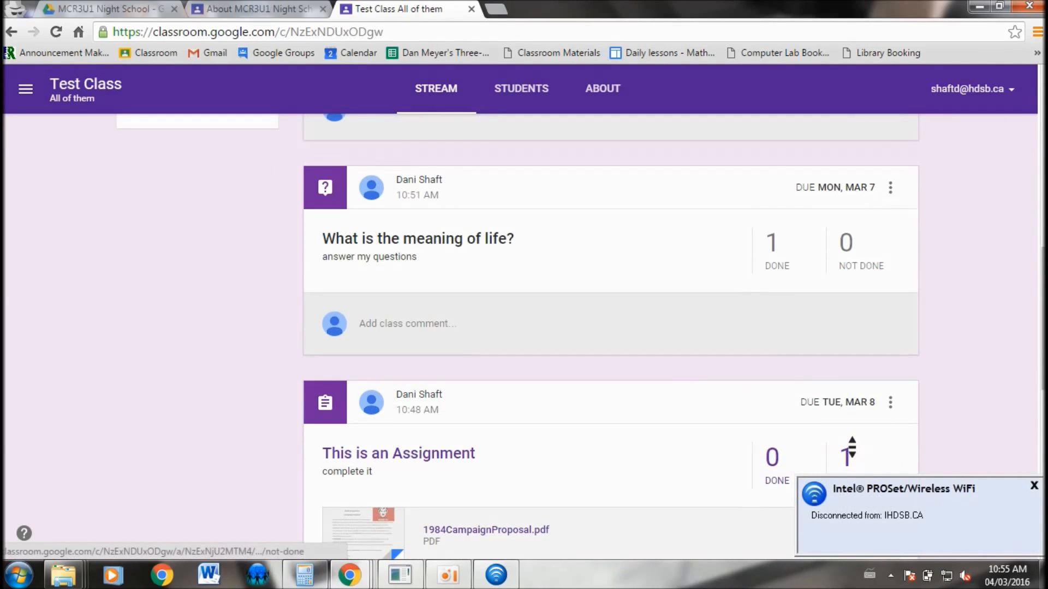
middle_click(852, 445)
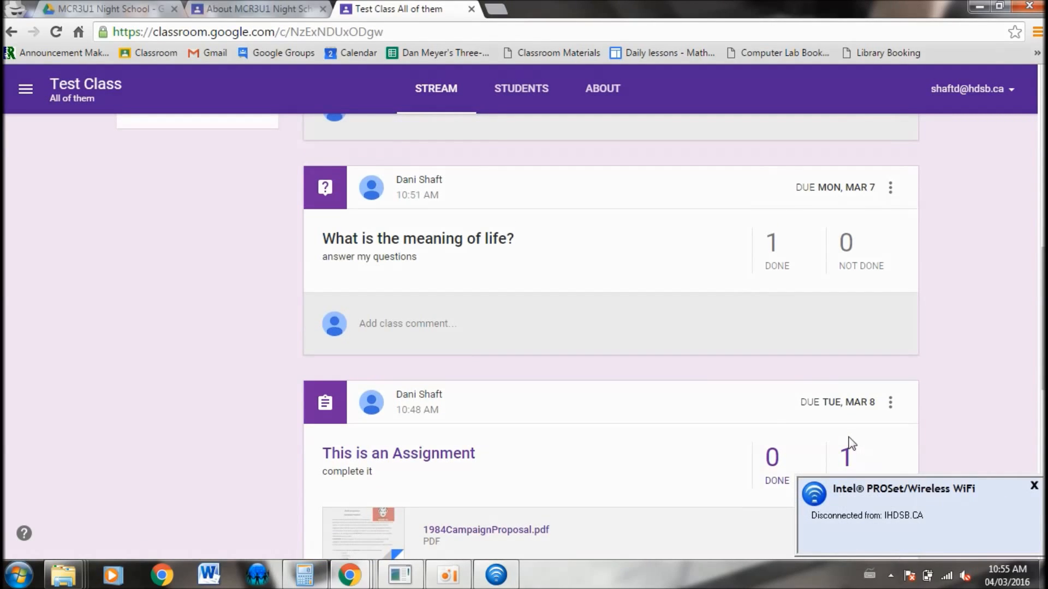
click(399, 244)
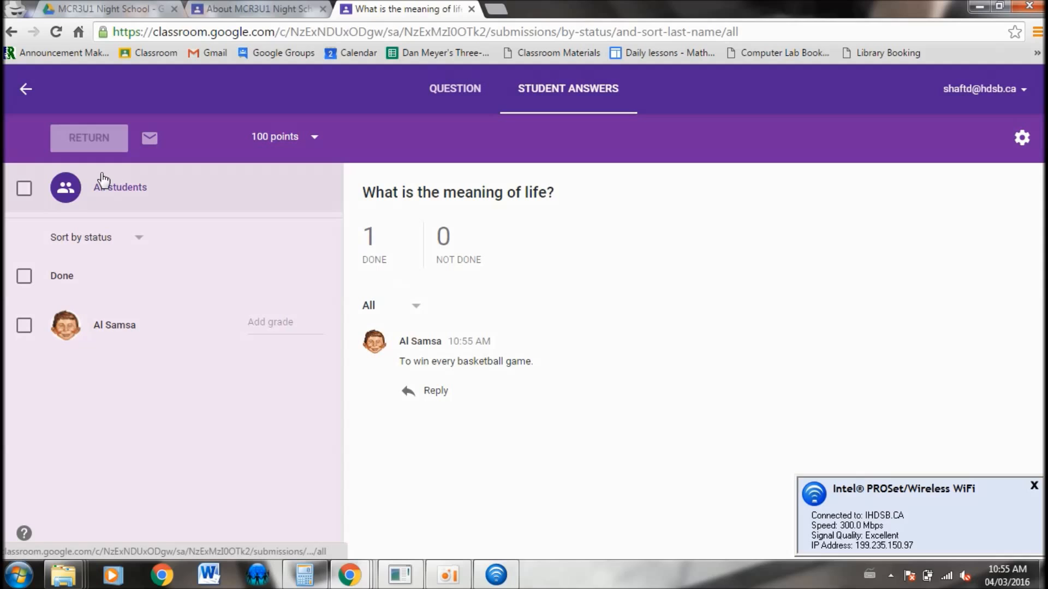
click(429, 391)
text(Thanks )
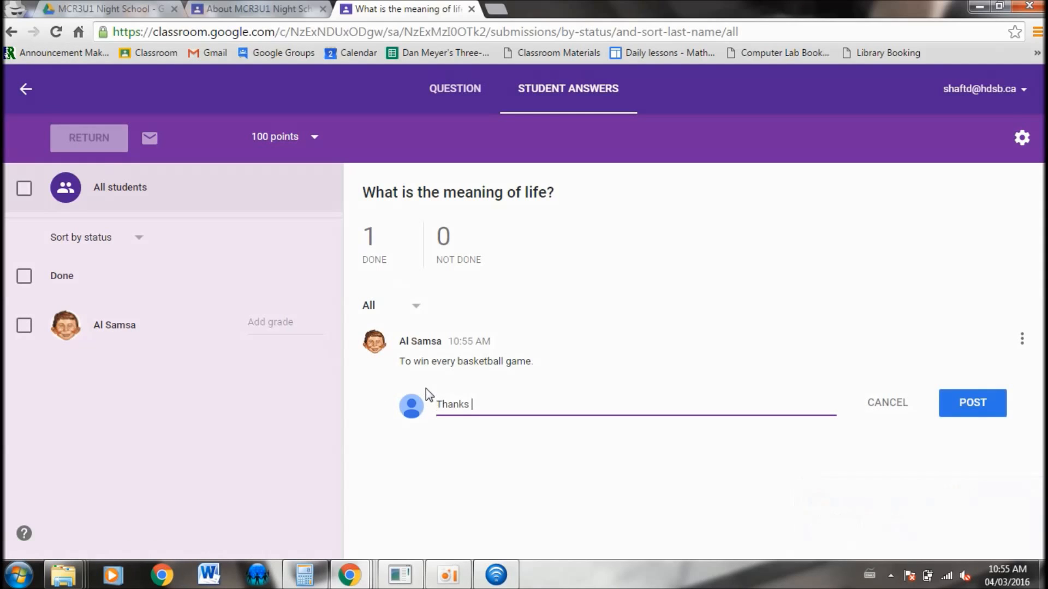
text(for your response)
click(974, 404)
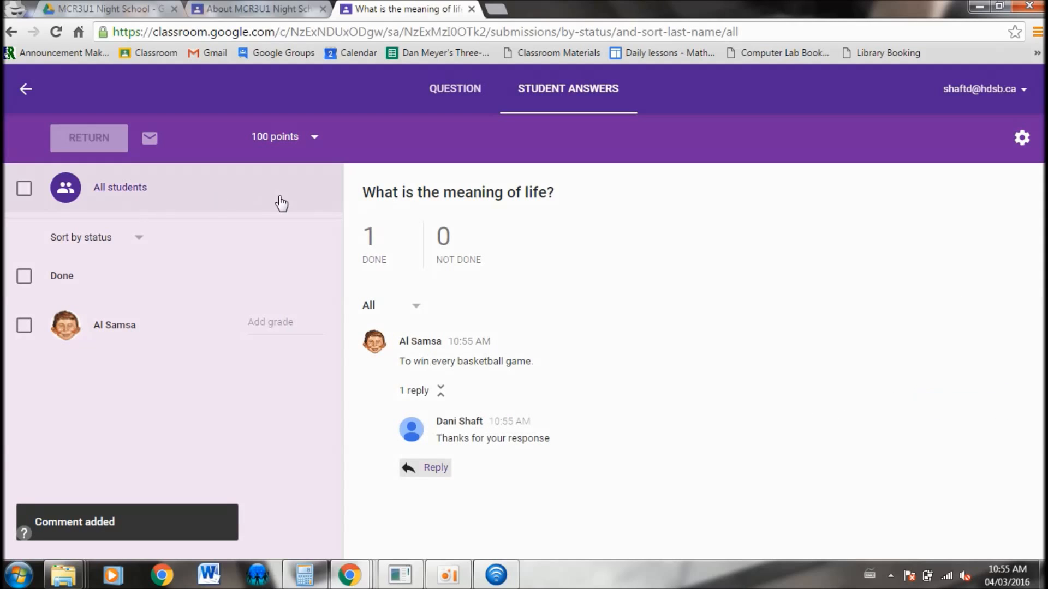
Grade the student's answer 87 out of 100 and return it with the private comment "well done!"
click(264, 324)
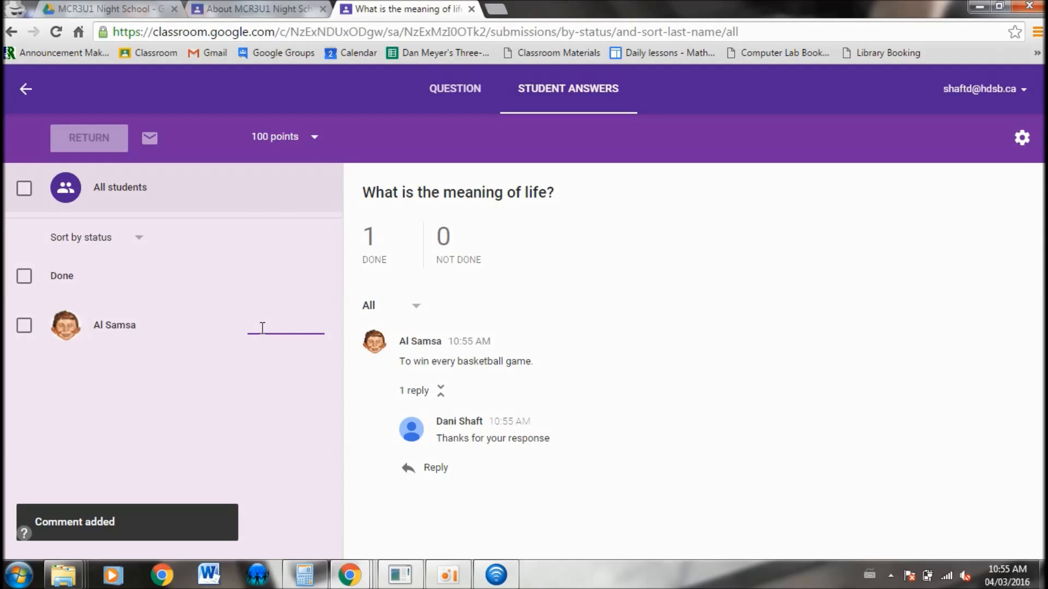
text(87/100)
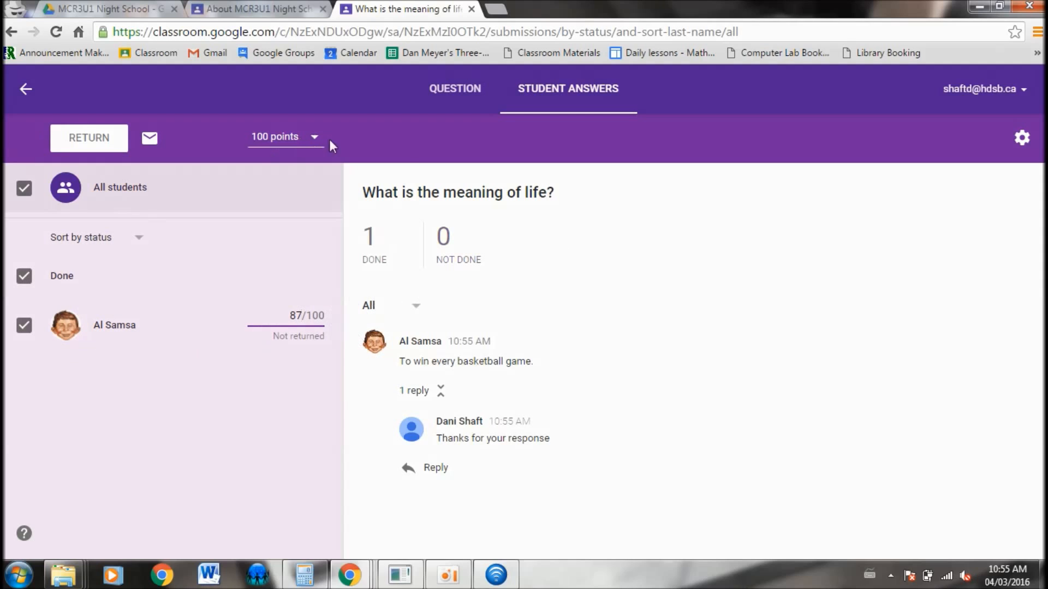
click(90, 140)
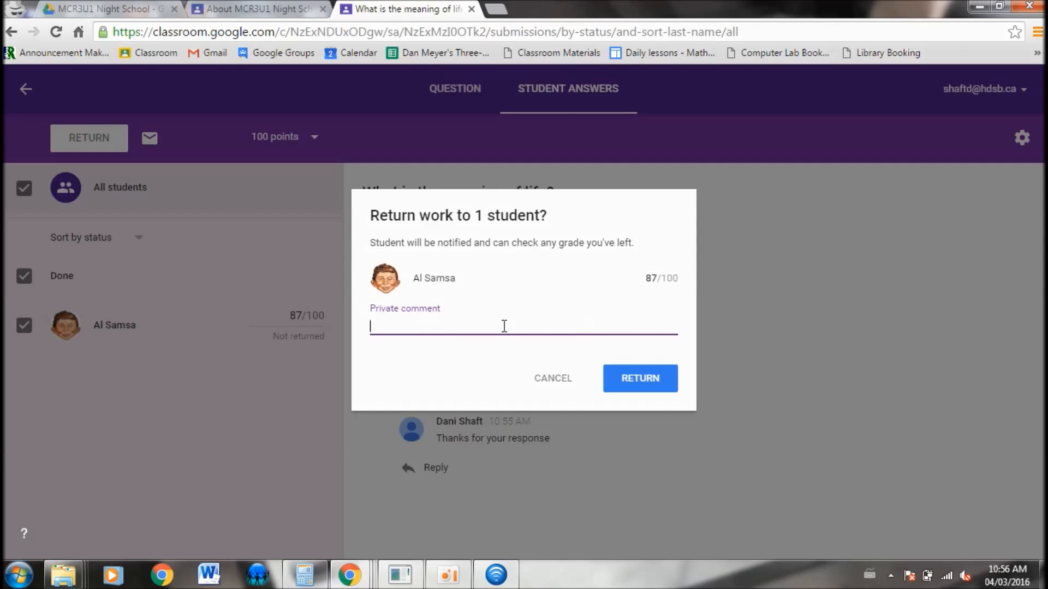
text(well done!)
click(653, 379)
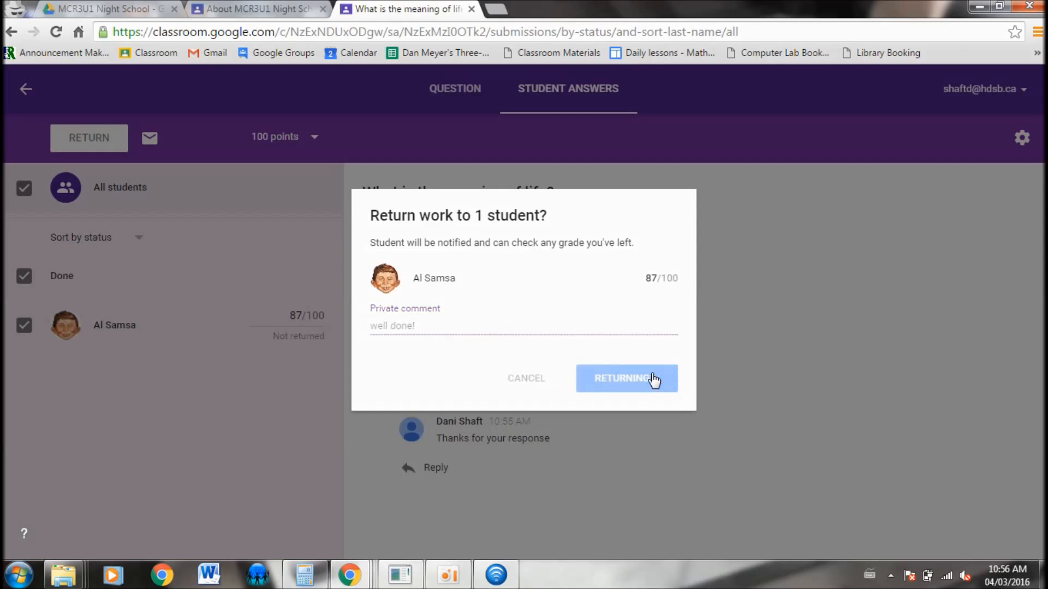